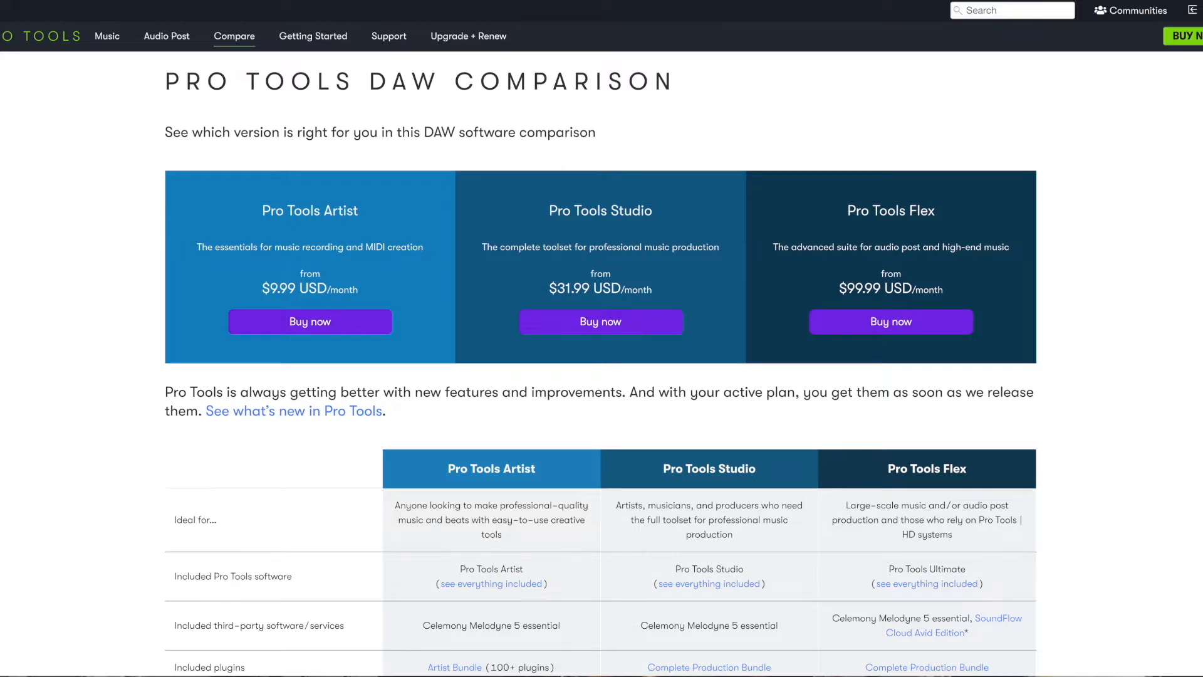
{"action": "scroll", "coordinate": [234, 472], "scroll_direction": "down", "scroll_amount": 1}
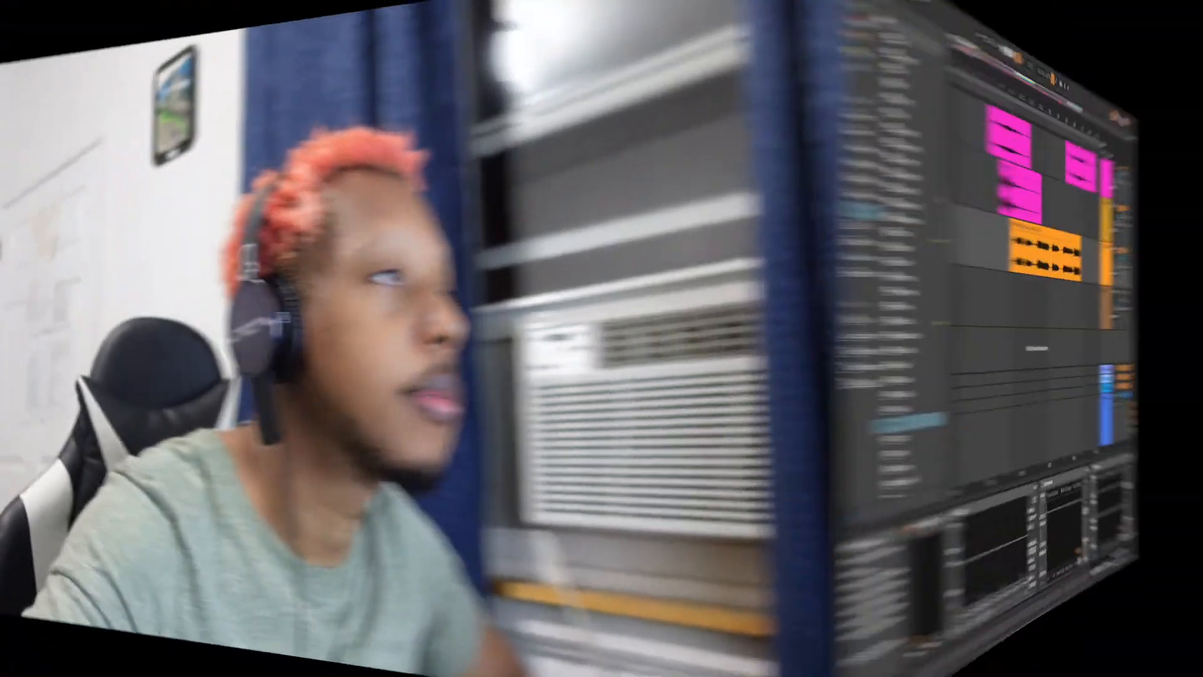
Play the unprocessed vocal clip on track 17 on its own, starting near the clip's beginning.
{"action": "scroll", "coordinate": [663, 326], "scroll_direction": "right", "scroll_amount": 2}
{"action": "scroll", "coordinate": [662, 326], "scroll_direction": "up", "scroll_amount": 1}
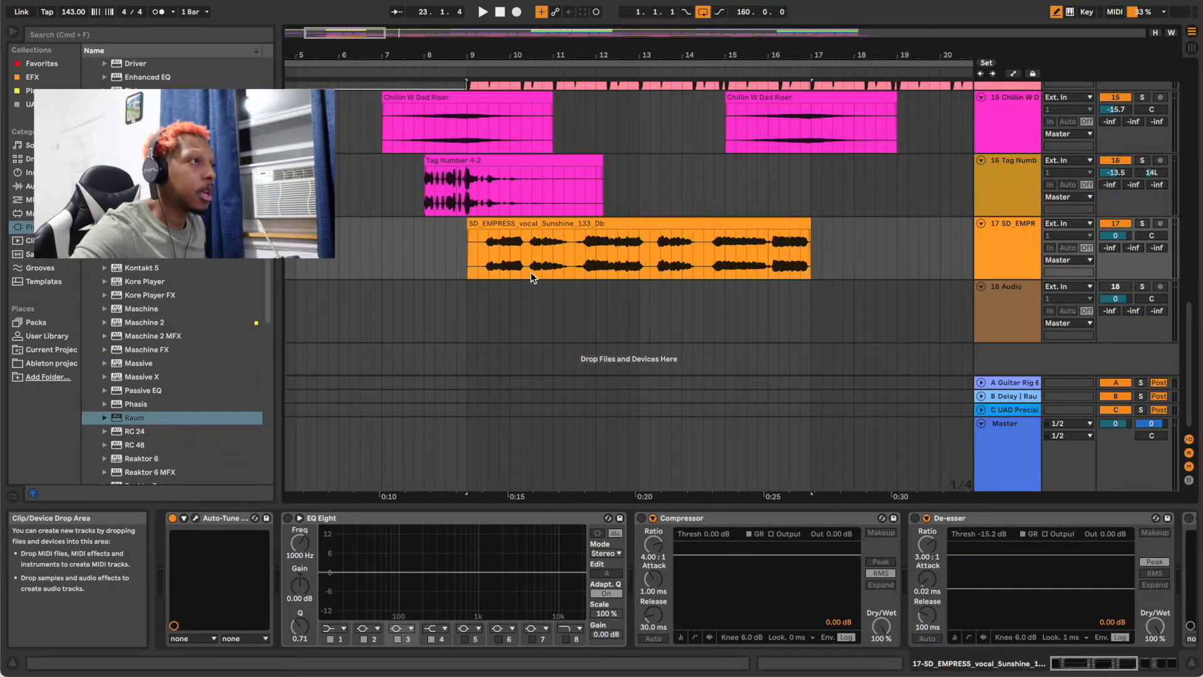
{"action": "left_click", "coordinate": [480, 263]}
{"action": "key", "text": "space"}
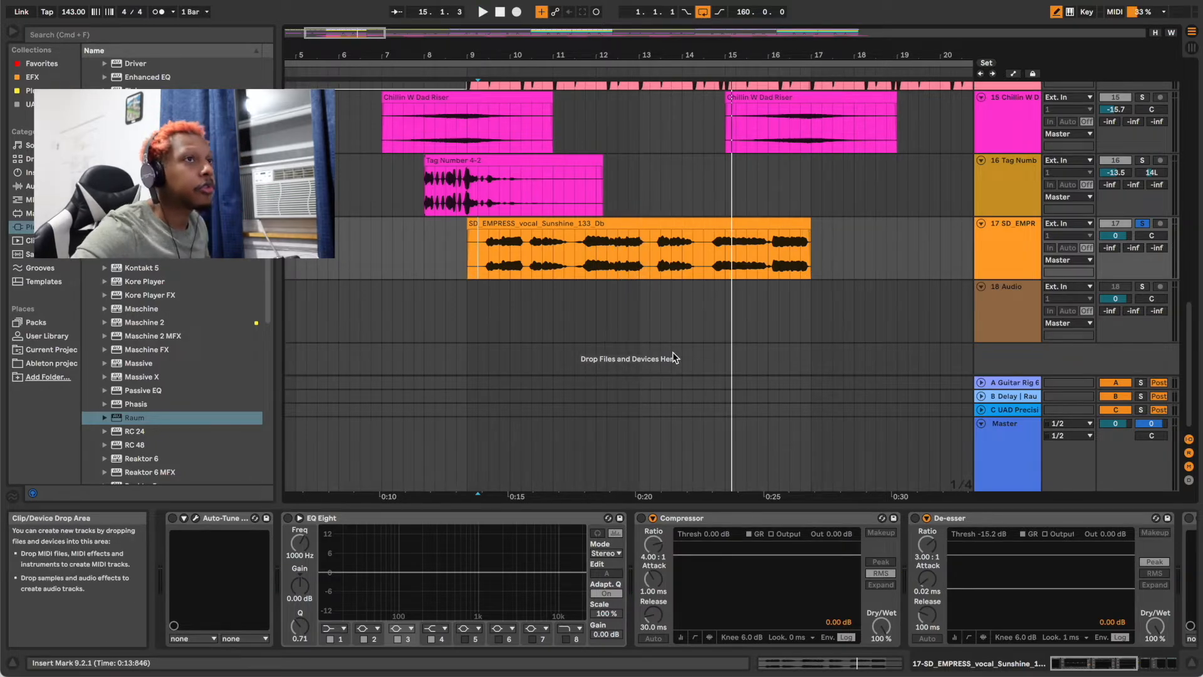
Turn on Auto-Tune Access on the vocal track, listen to the tuned vocal and close the plug-in window.
{"action": "scroll", "coordinate": [675, 357], "scroll_direction": "left", "scroll_amount": 1}
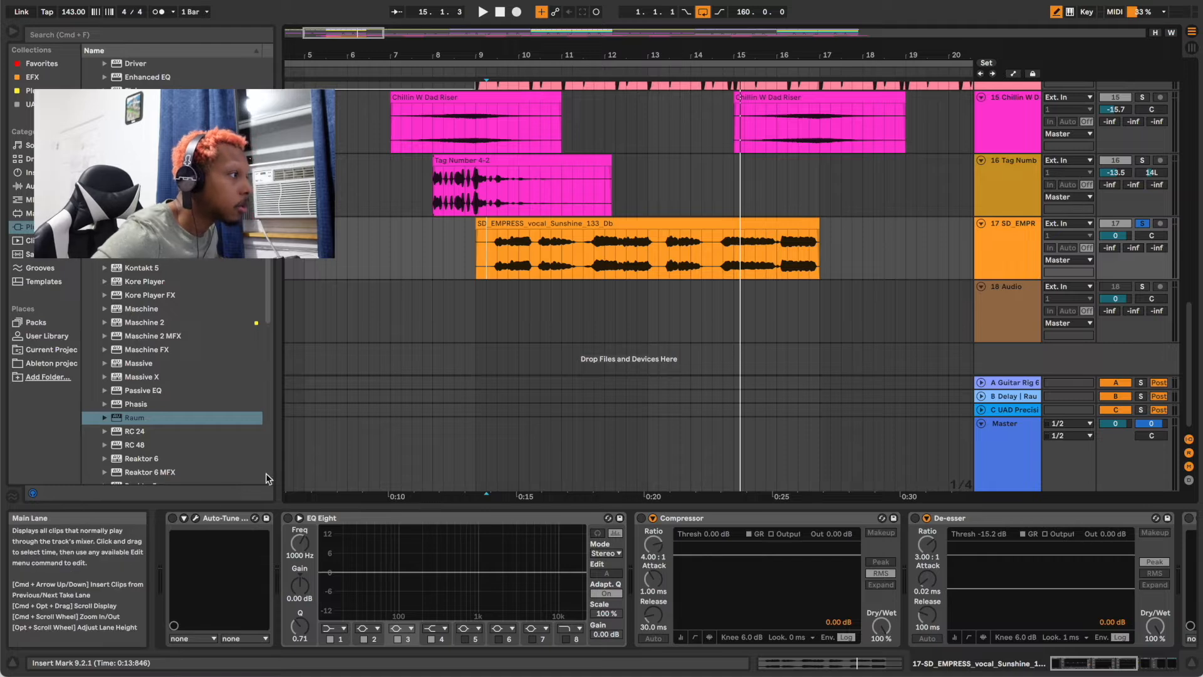
{"action": "left_click", "coordinate": [173, 518]}
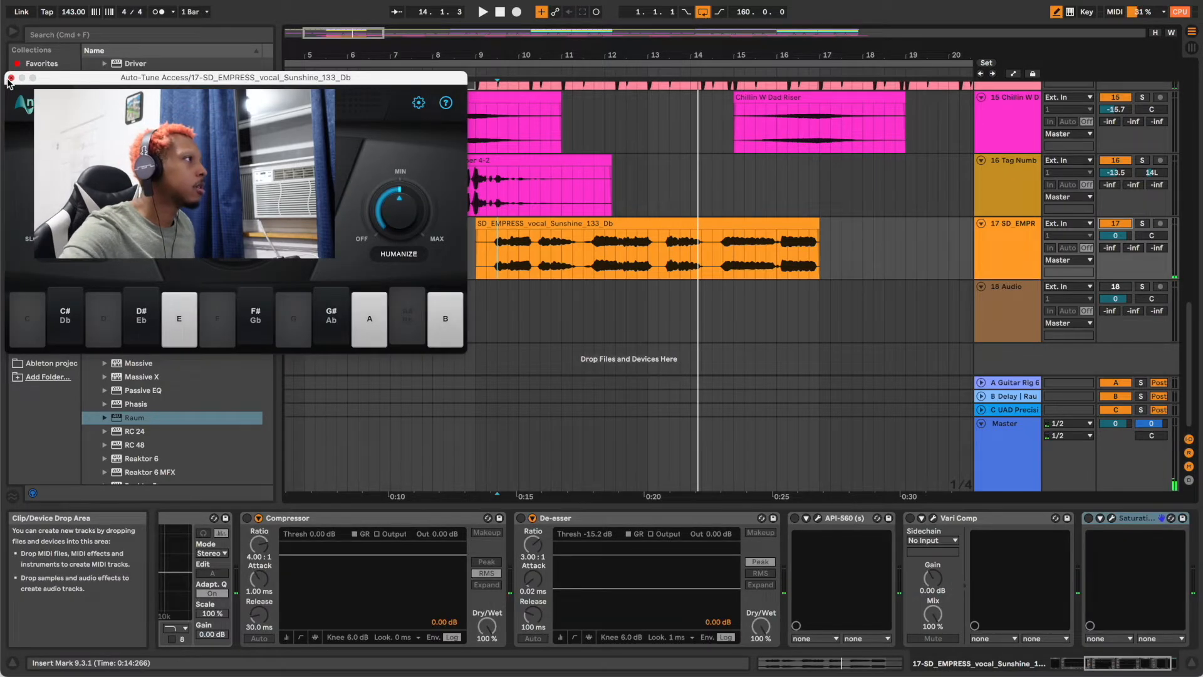
{"action": "left_click", "coordinate": [11, 77]}
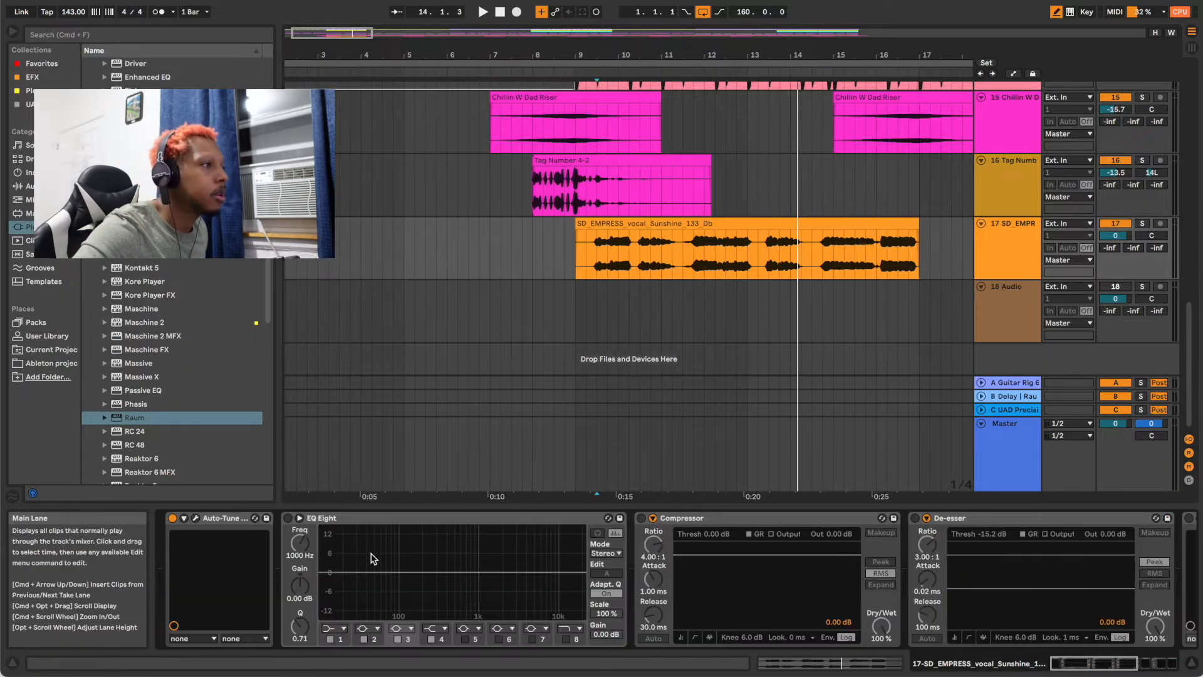
Turn on the vocal's EQ Eight, make band 1 a low cut and dip band 2 by 1.86 dB at 235 Hz during soloed playback.
{"action": "left_click", "coordinate": [287, 517]}
{"action": "key", "text": "space"}
{"action": "key", "text": "s"}
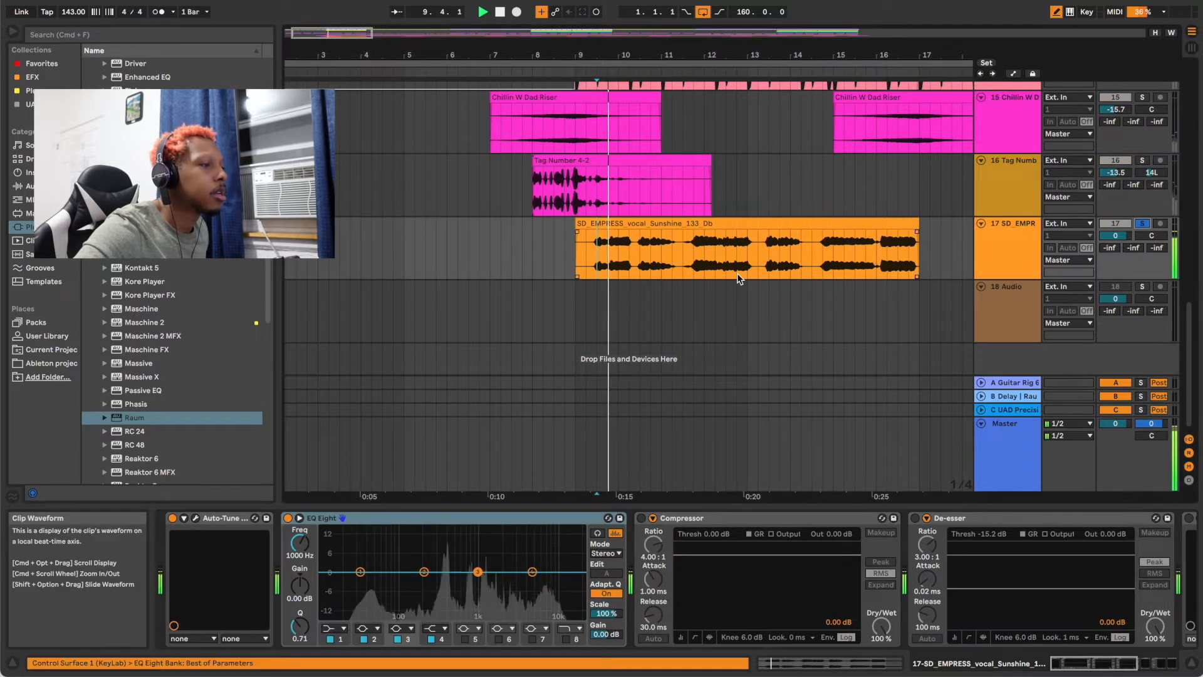
{"action": "left_click", "coordinate": [330, 629]}
{"action": "left_click", "coordinate": [330, 639]}
{"action": "left_click_drag", "start_coordinate": [361, 572], "coordinate": [390, 602]}
{"action": "key", "text": "space"}
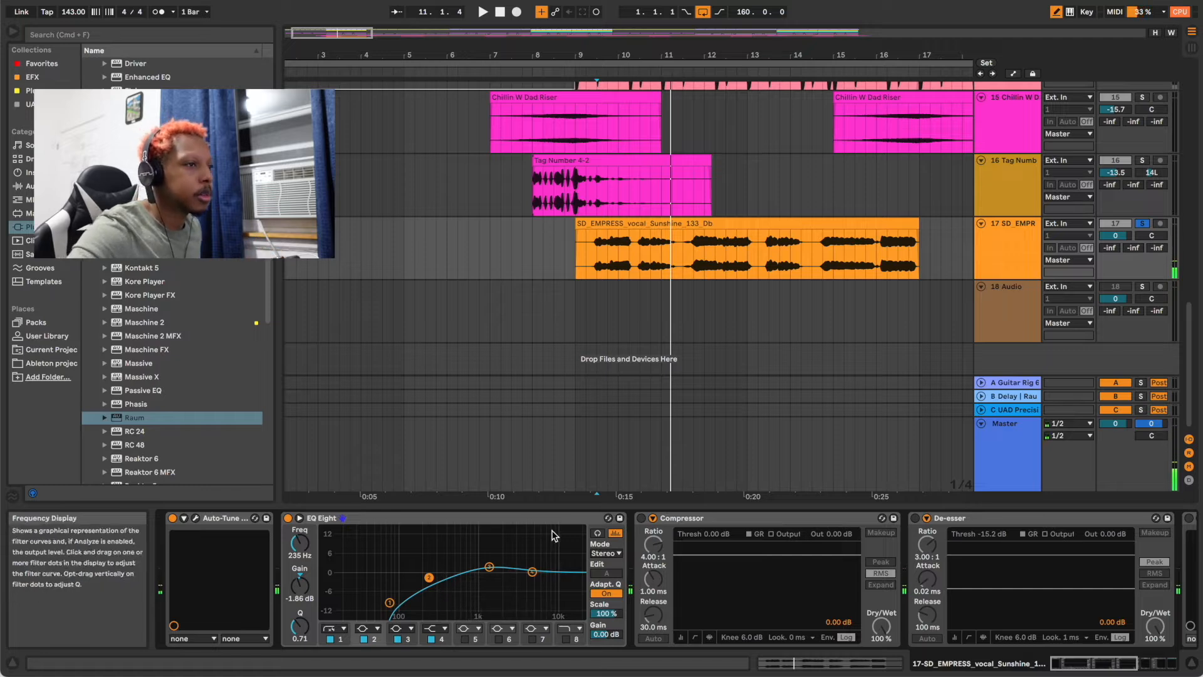
Turn on the Compressor, in expanded view, and the De-esser on the vocal track, auditioning the vocal through each.
{"action": "scroll", "coordinate": [477, 538], "scroll_direction": "right", "scroll_amount": 3}
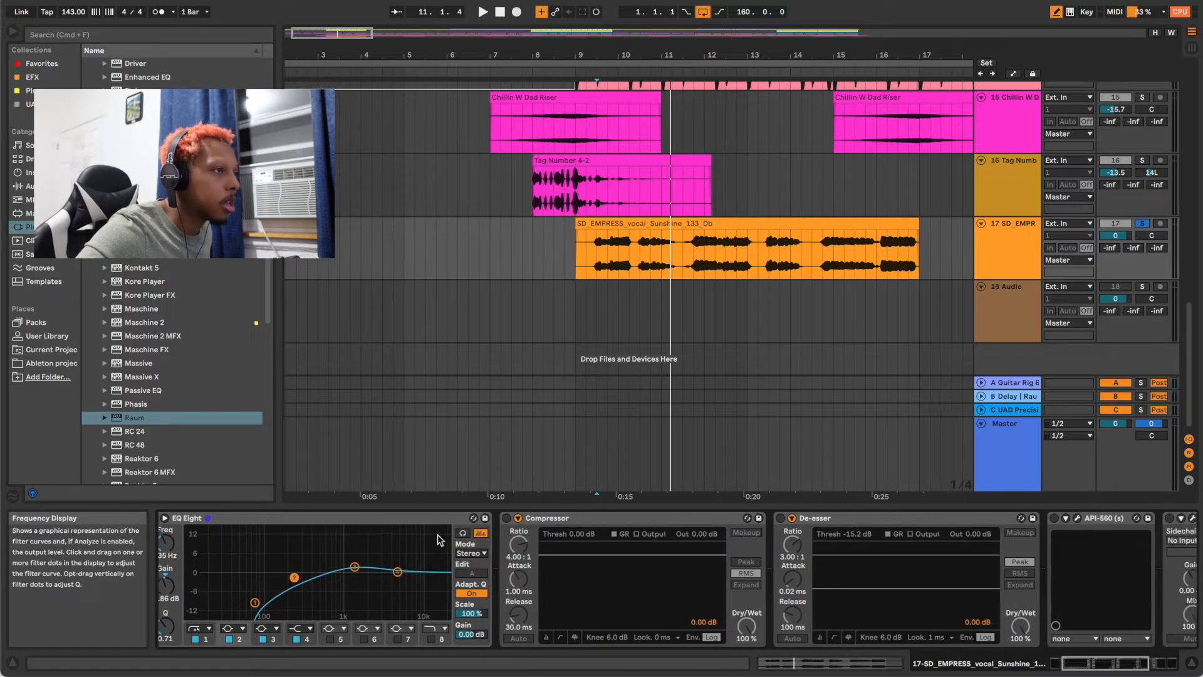
{"action": "scroll", "coordinate": [439, 540], "scroll_direction": "right", "scroll_amount": 3}
{"action": "left_click", "coordinate": [388, 518]}
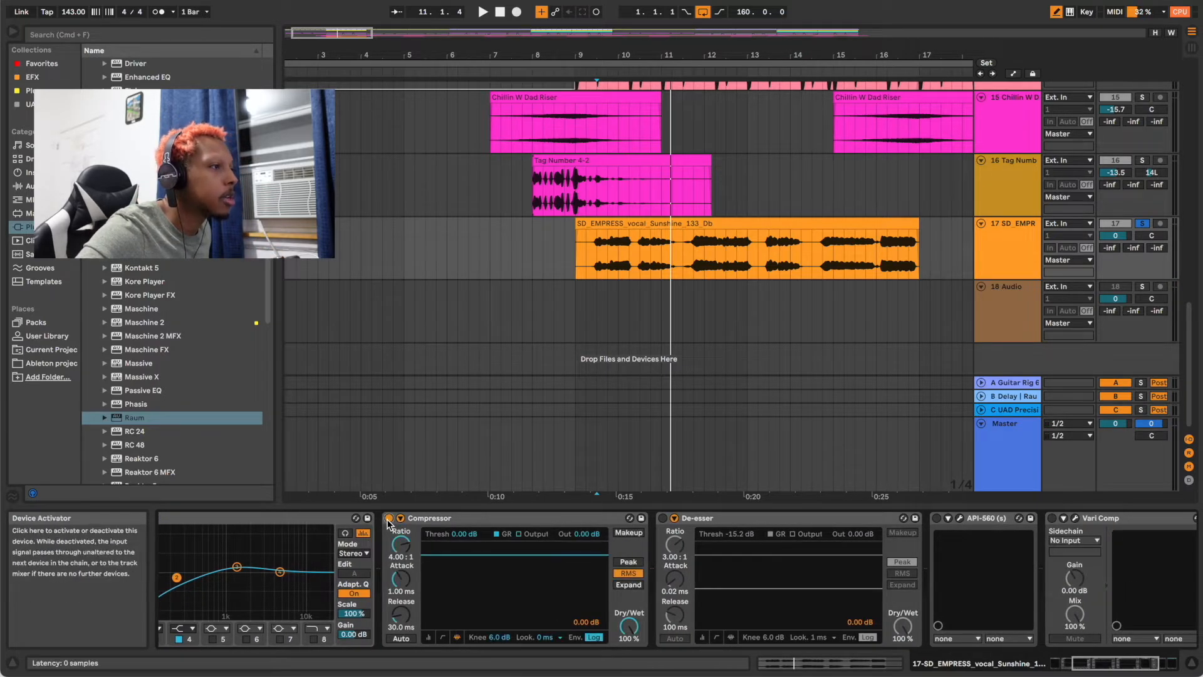
{"action": "left_click", "coordinate": [400, 518]}
{"action": "key", "text": "space"}
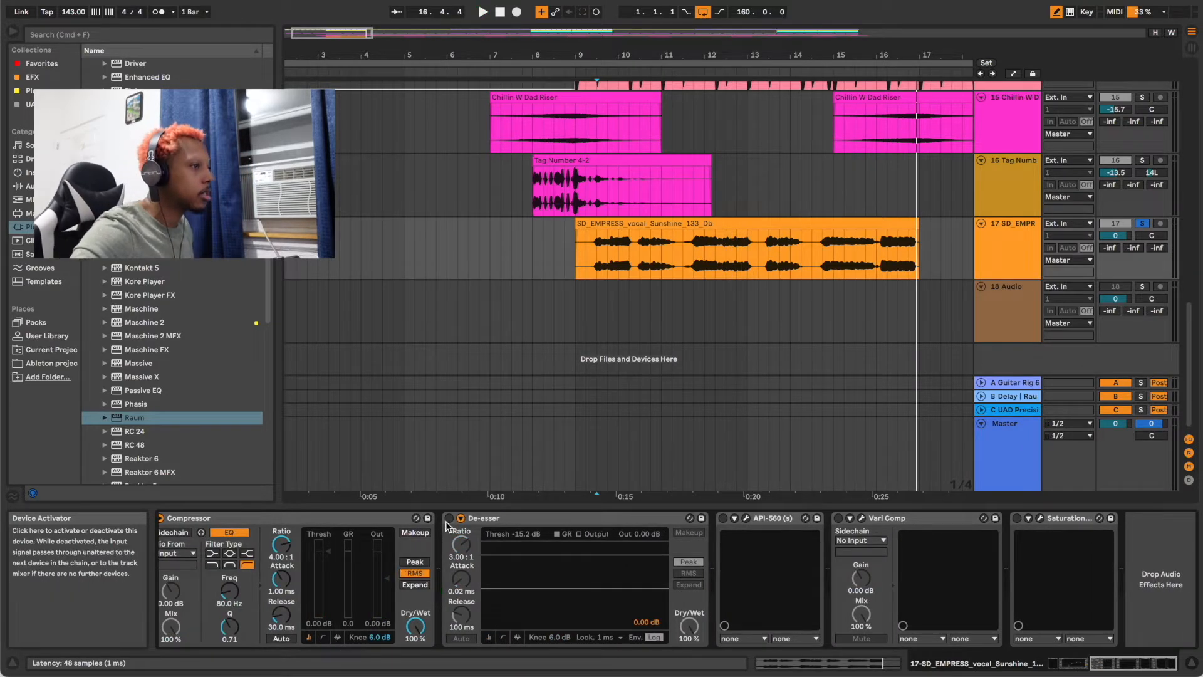
{"action": "scroll", "coordinate": [188, 408], "scroll_direction": "up", "scroll_amount": 4}
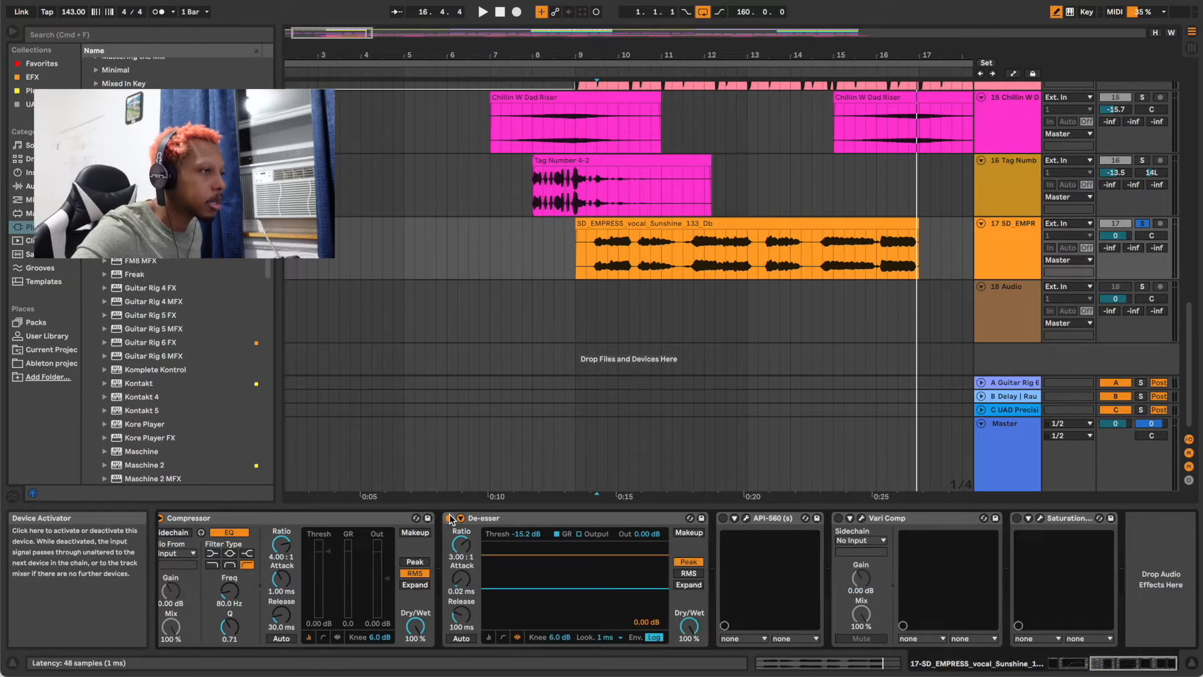
{"action": "key", "text": "space"}
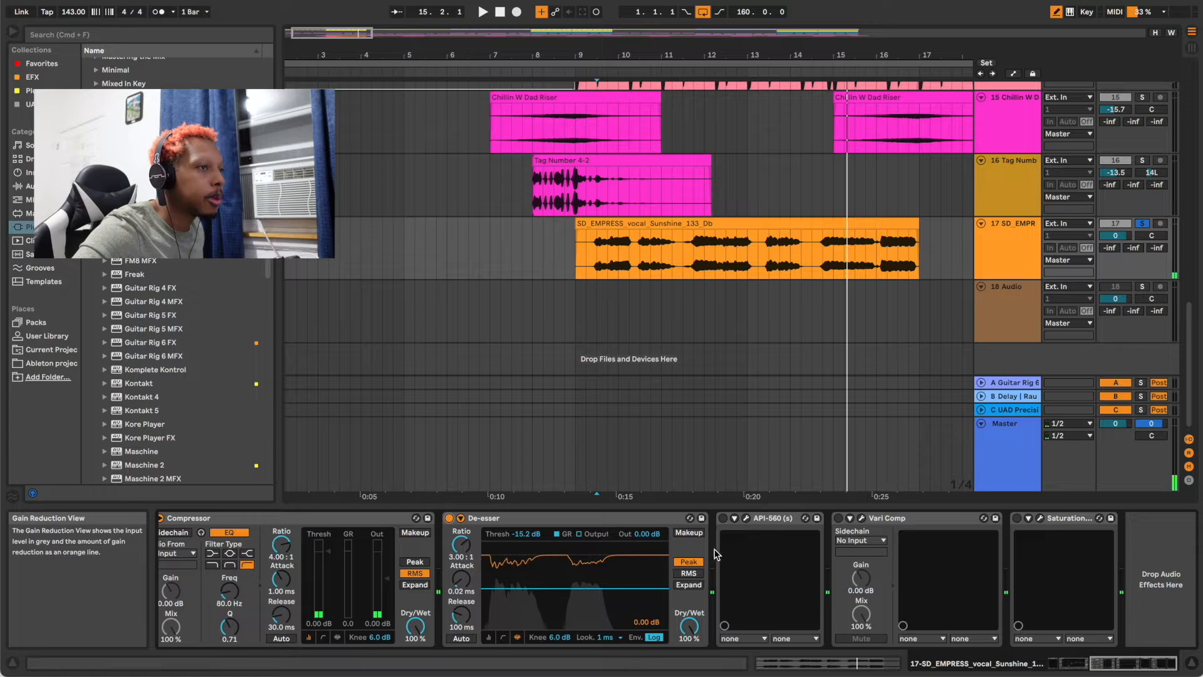
Turn on the API-560 equalizer on the vocal and fine-tune its 125 Hz cut during playback.
{"action": "left_click", "coordinate": [723, 518]}
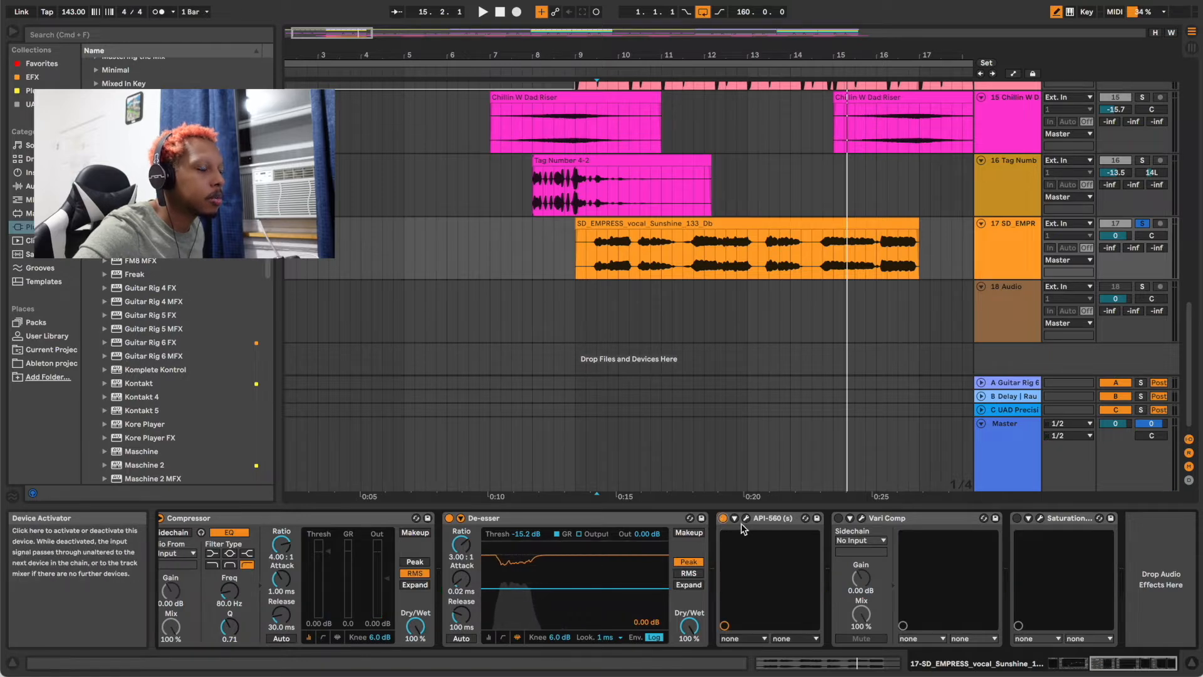
{"action": "key", "text": "space"}
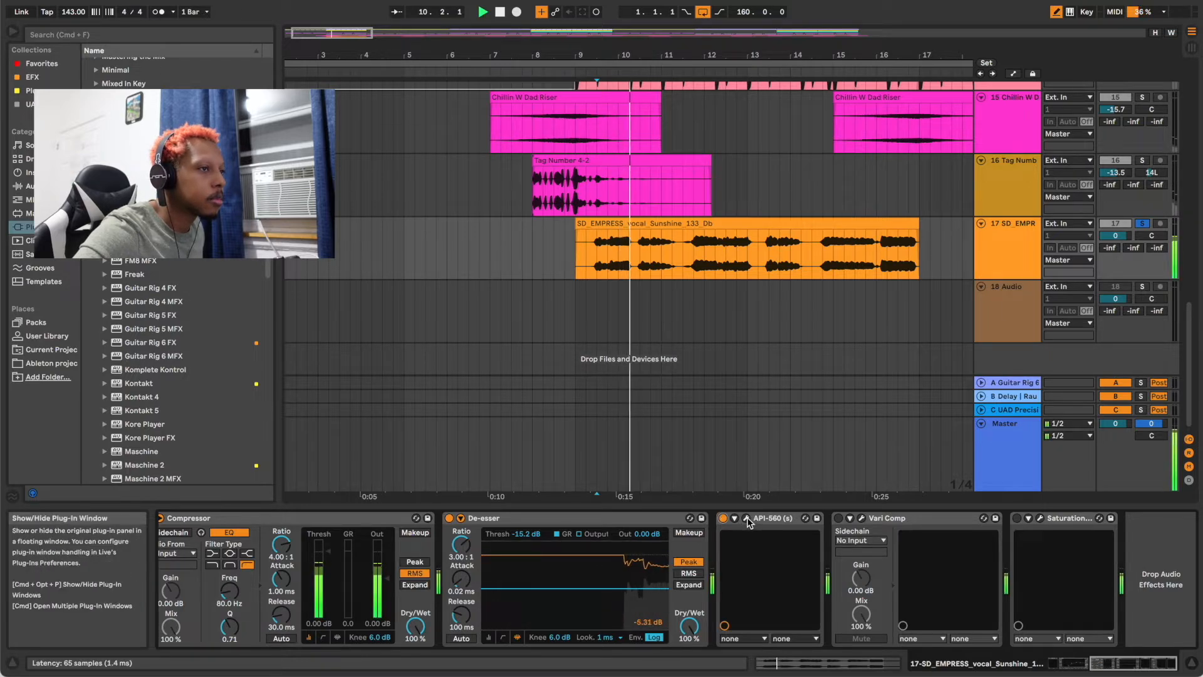
{"action": "left_click", "coordinate": [745, 518]}
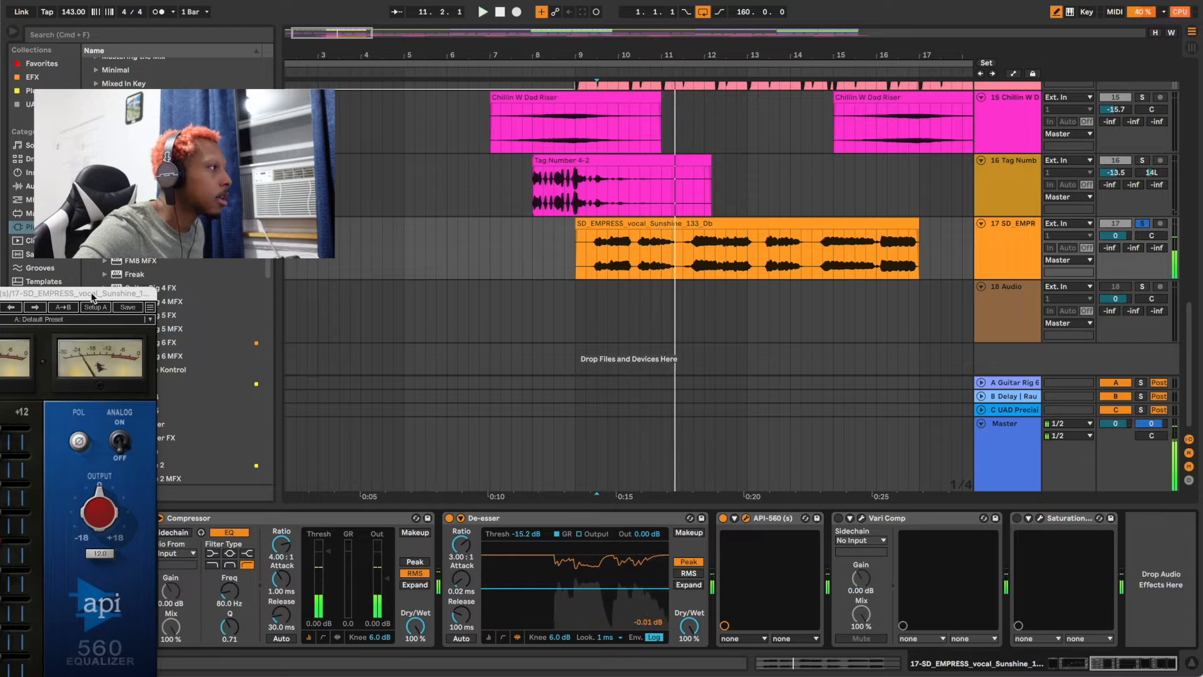
{"action": "left_click_drag", "start_coordinate": [88, 290], "coordinate": [350, 191]}
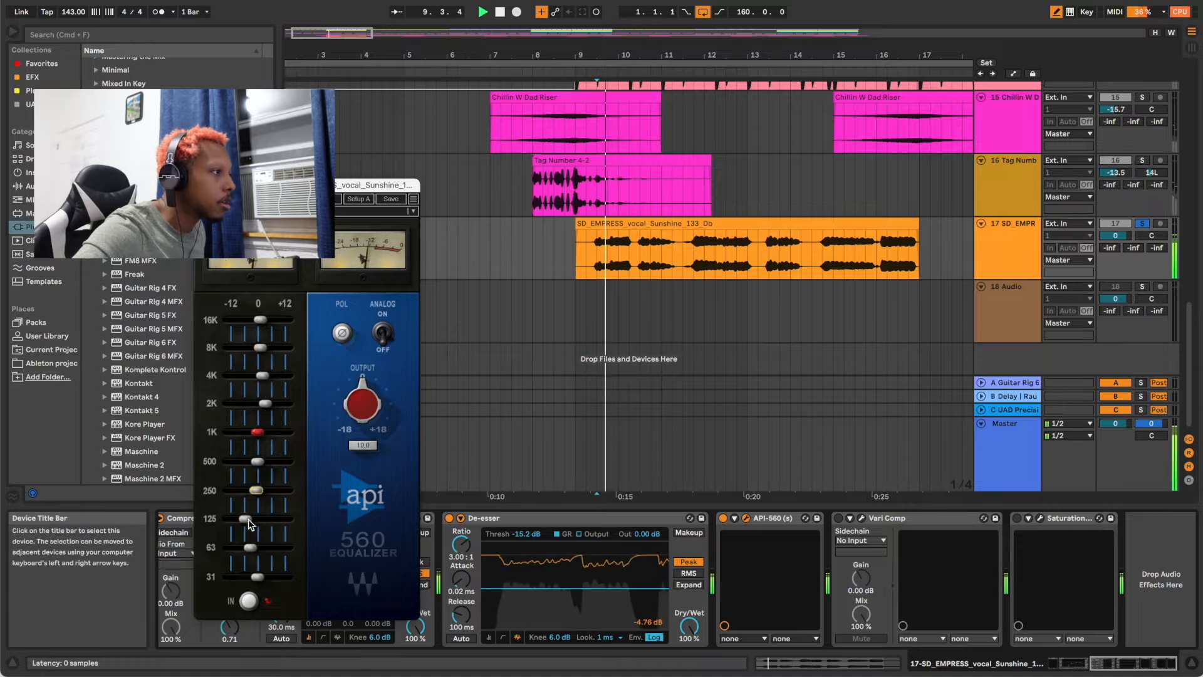
{"action": "left_click_drag", "start_coordinate": [248, 519], "coordinate": [249, 524]}
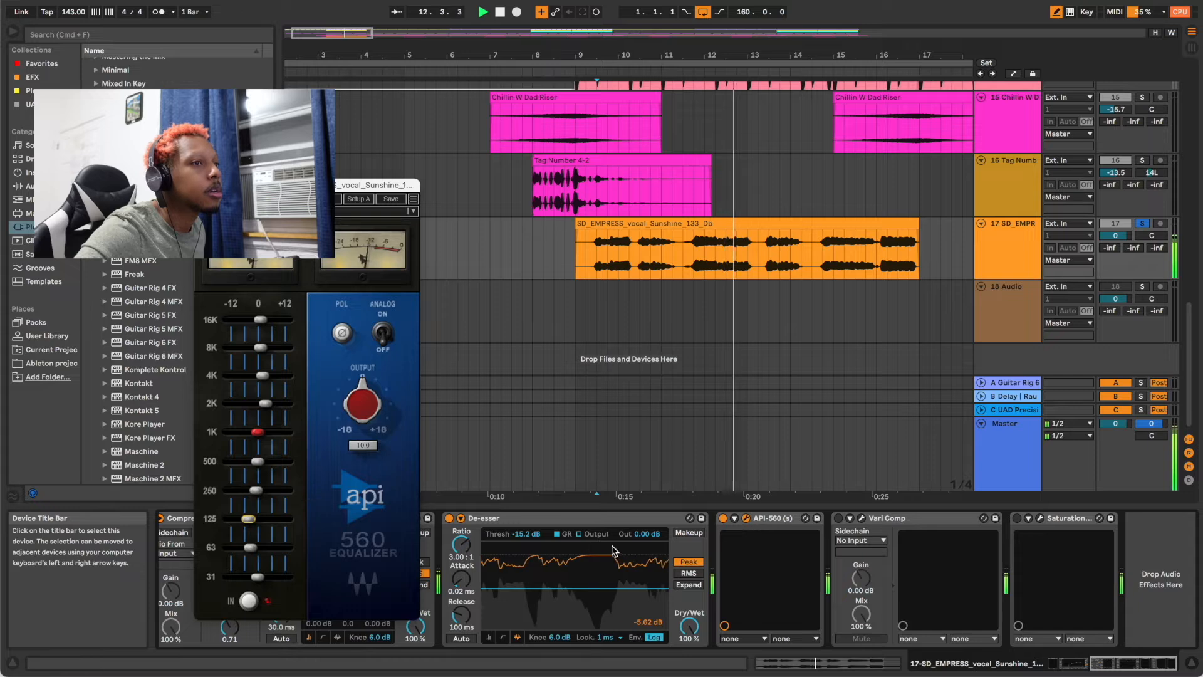
{"action": "key", "text": "space"}
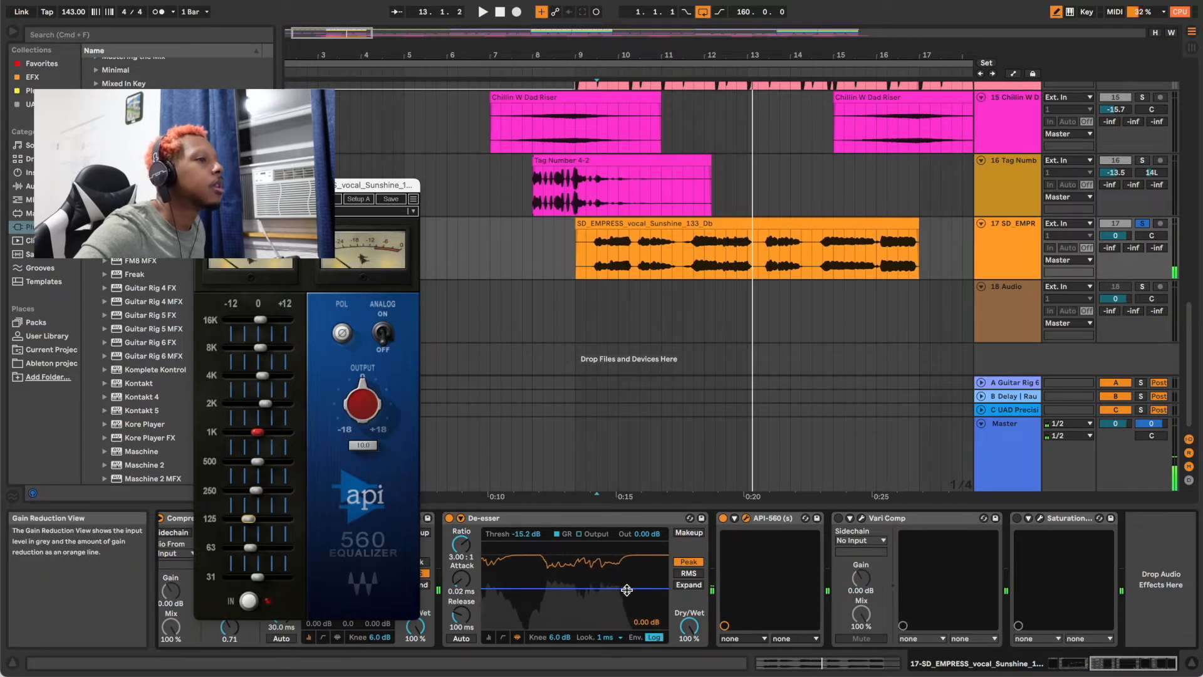
Turn on Vari Comp on the vocal track, load its Lead Vocal preset and audition the vocal.
{"action": "left_click", "coordinate": [863, 519]}
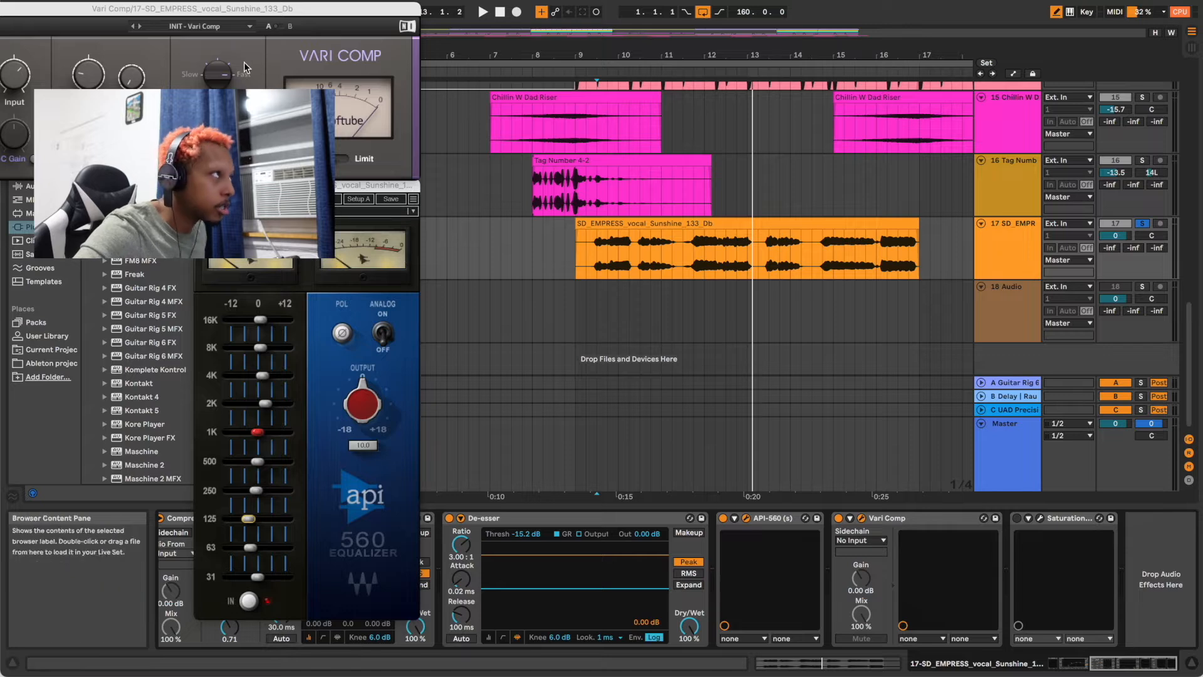
{"action": "left_click", "coordinate": [232, 26]}
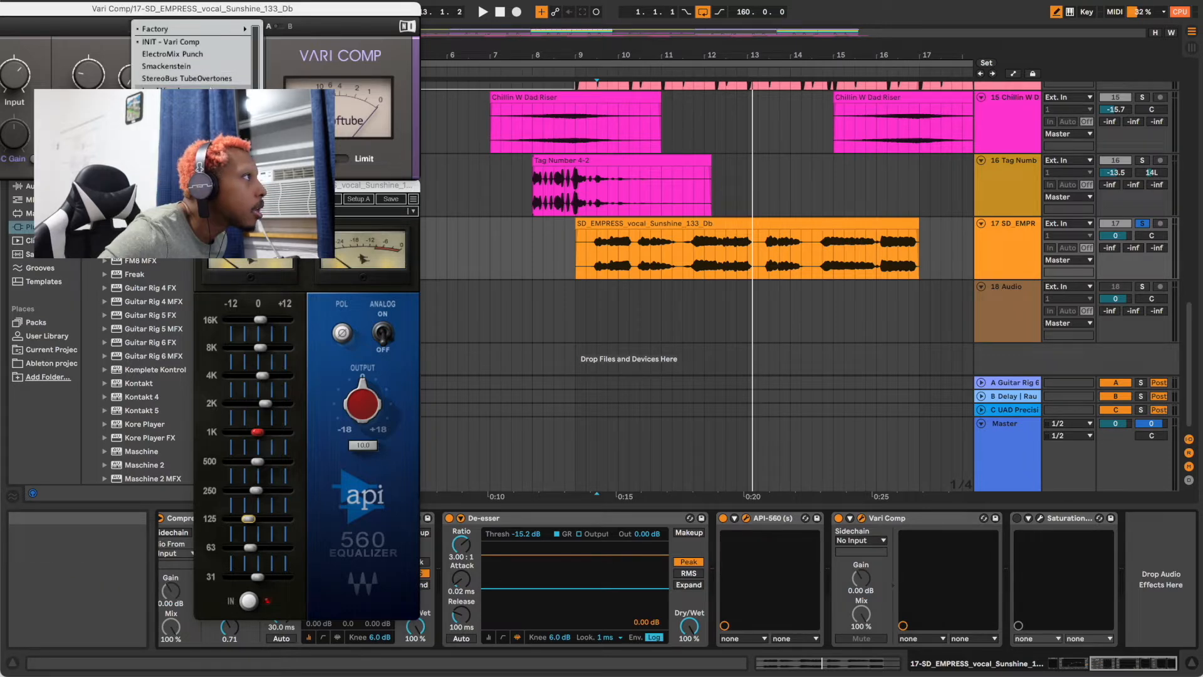
{"action": "left_click", "coordinate": [210, 90]}
{"action": "key", "text": "space"}
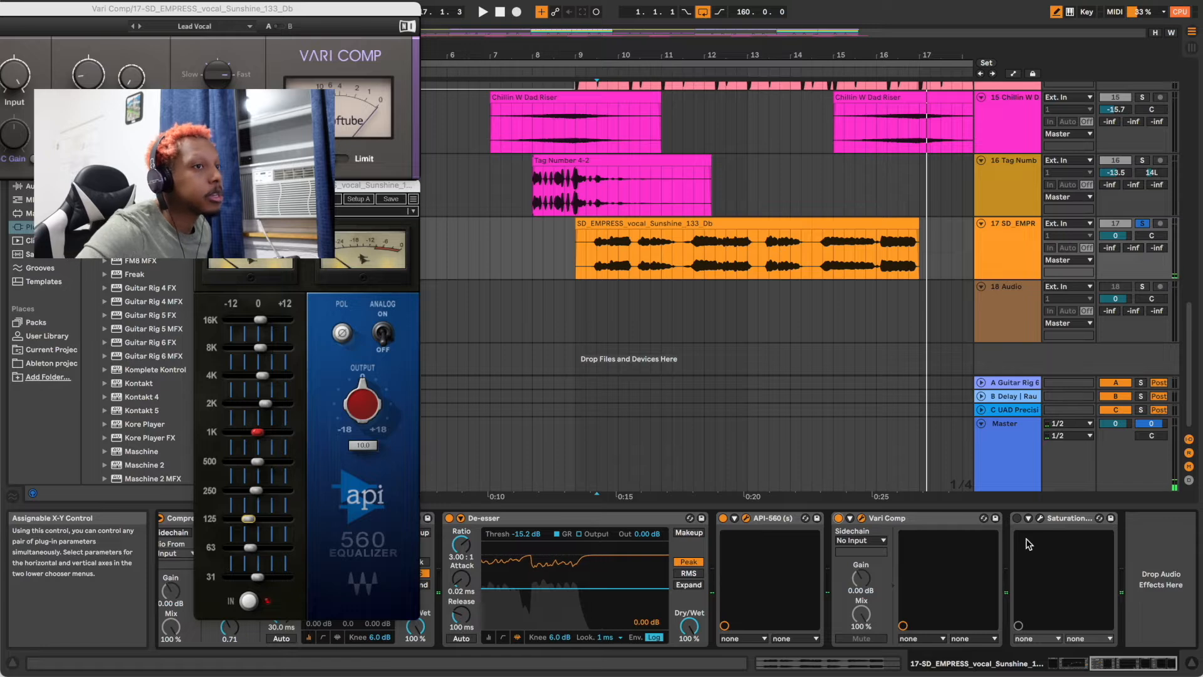
Turn on Saturation Knob on the vocal, load the Vocal Exciter preset and lower the saturation amount while listening.
{"action": "left_click", "coordinate": [1041, 520]}
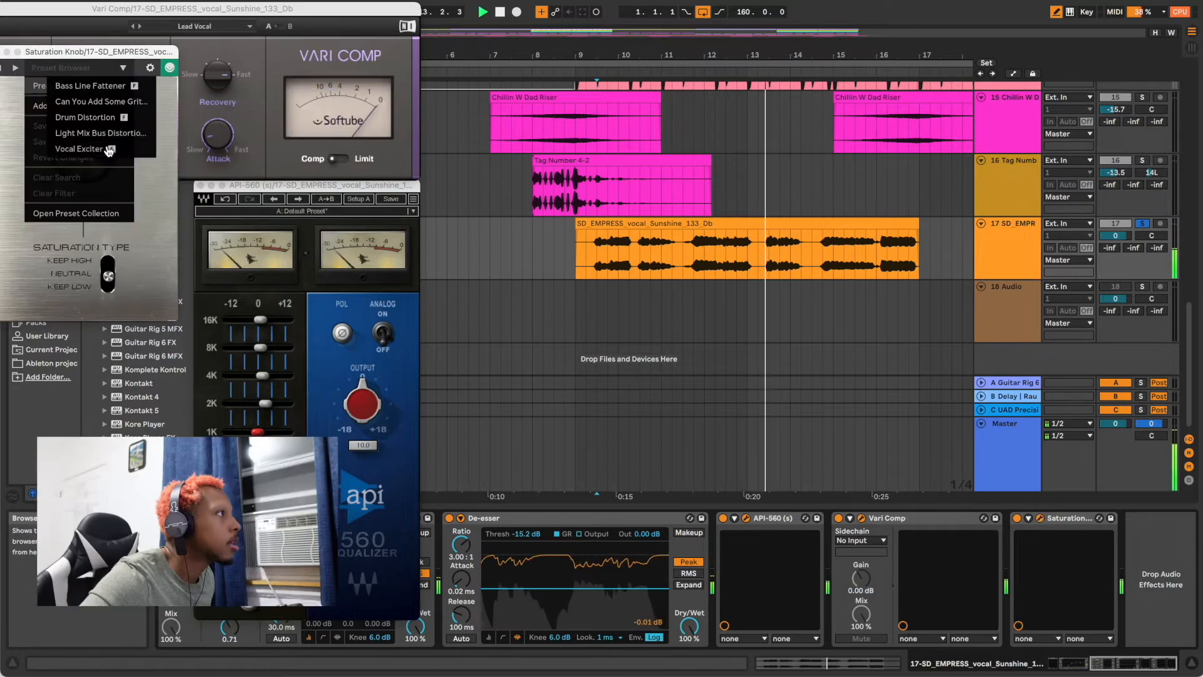
{"action": "left_click", "coordinate": [108, 151]}
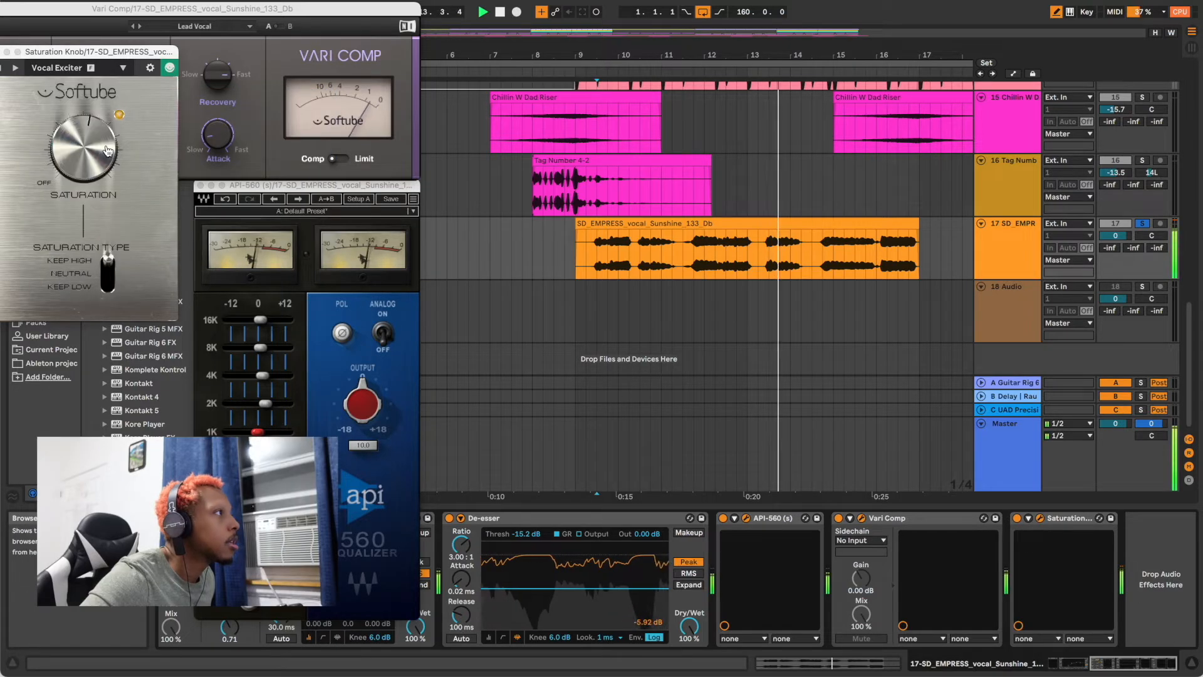
{"action": "left_click_drag", "start_coordinate": [78, 144], "coordinate": [77, 173]}
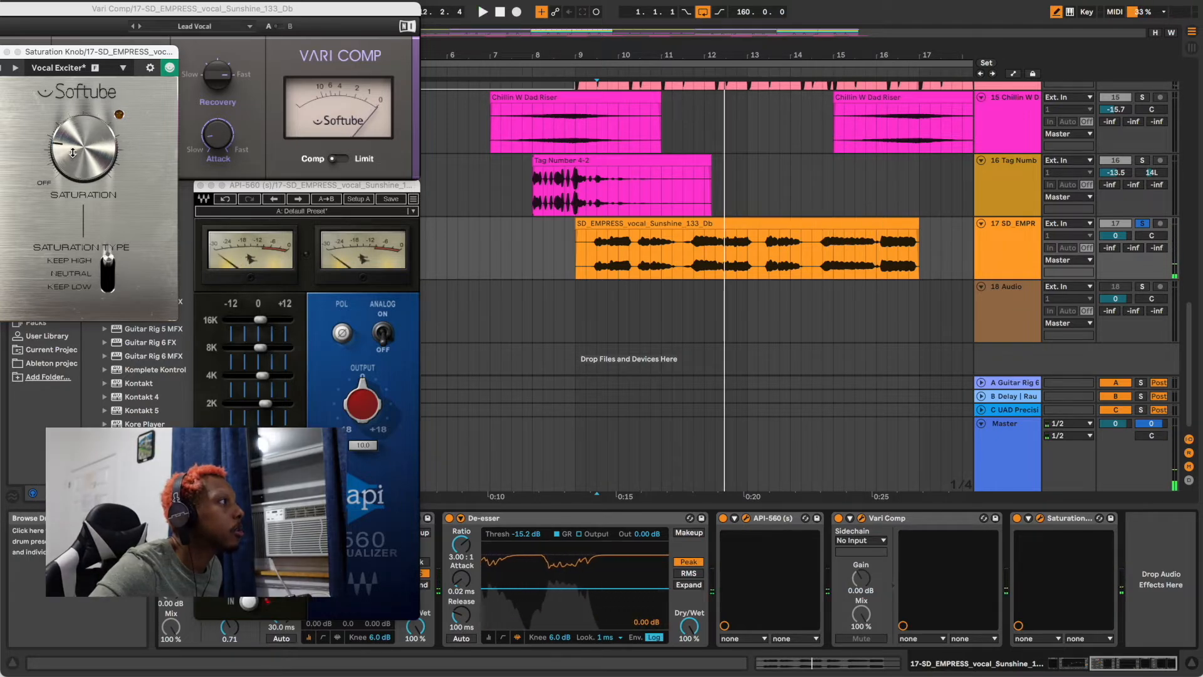
{"action": "key", "text": "space"}
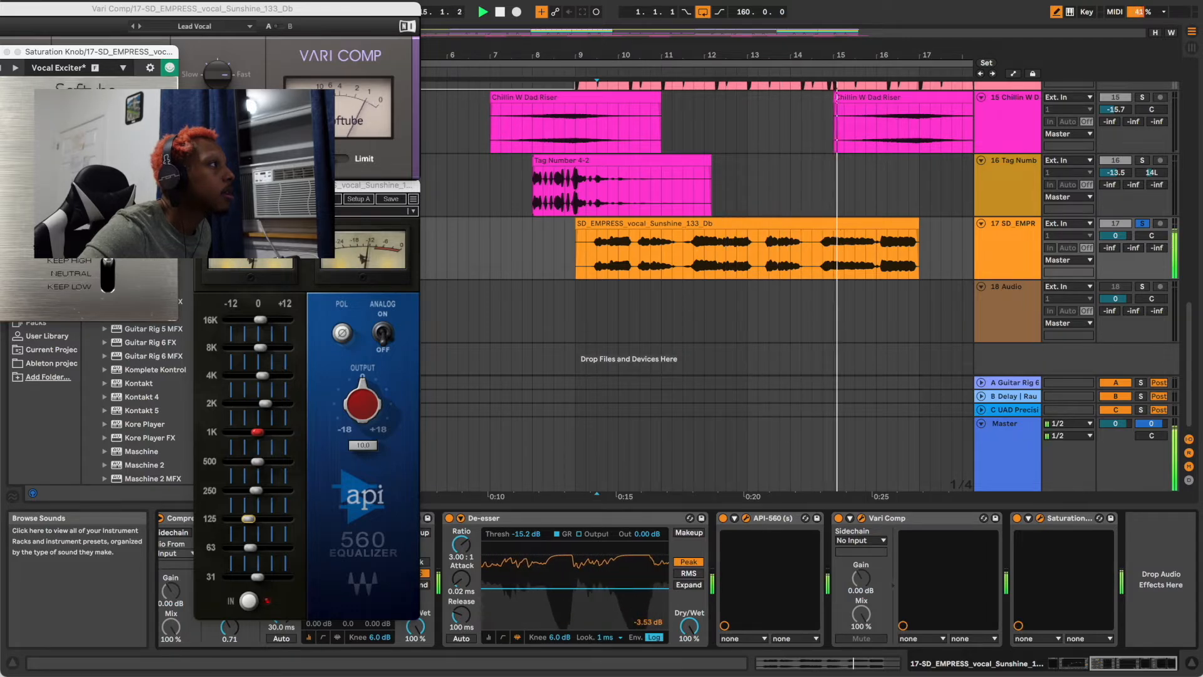
{"action": "key", "text": "space"}
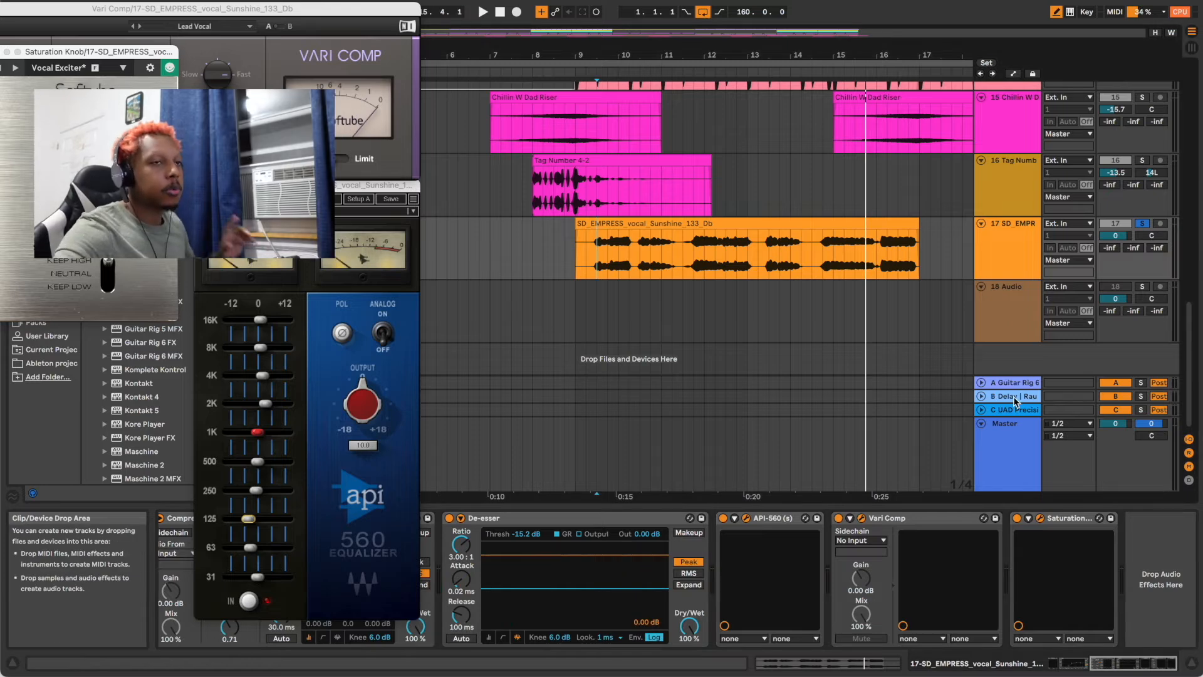
Remove the Delay from return track B, keeping Raum, and set the vocal track's send B to -18.4 dB while listening.
{"action": "left_click", "coordinate": [1013, 396]}
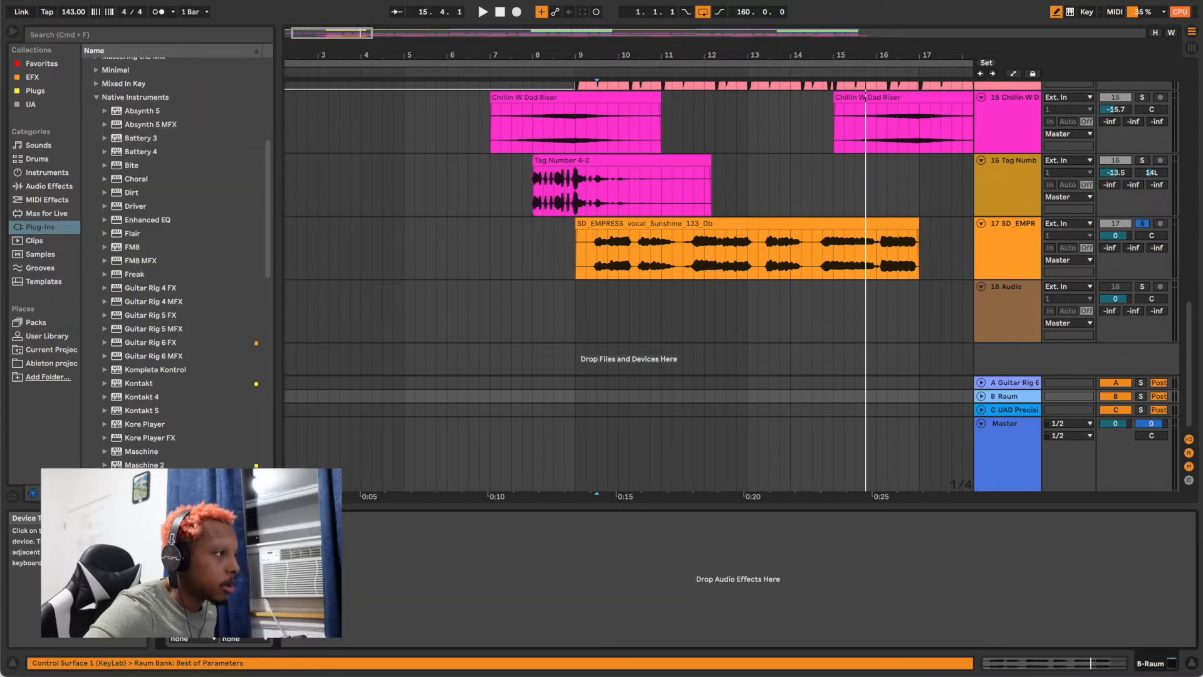
{"action": "left_click", "coordinate": [186, 518]}
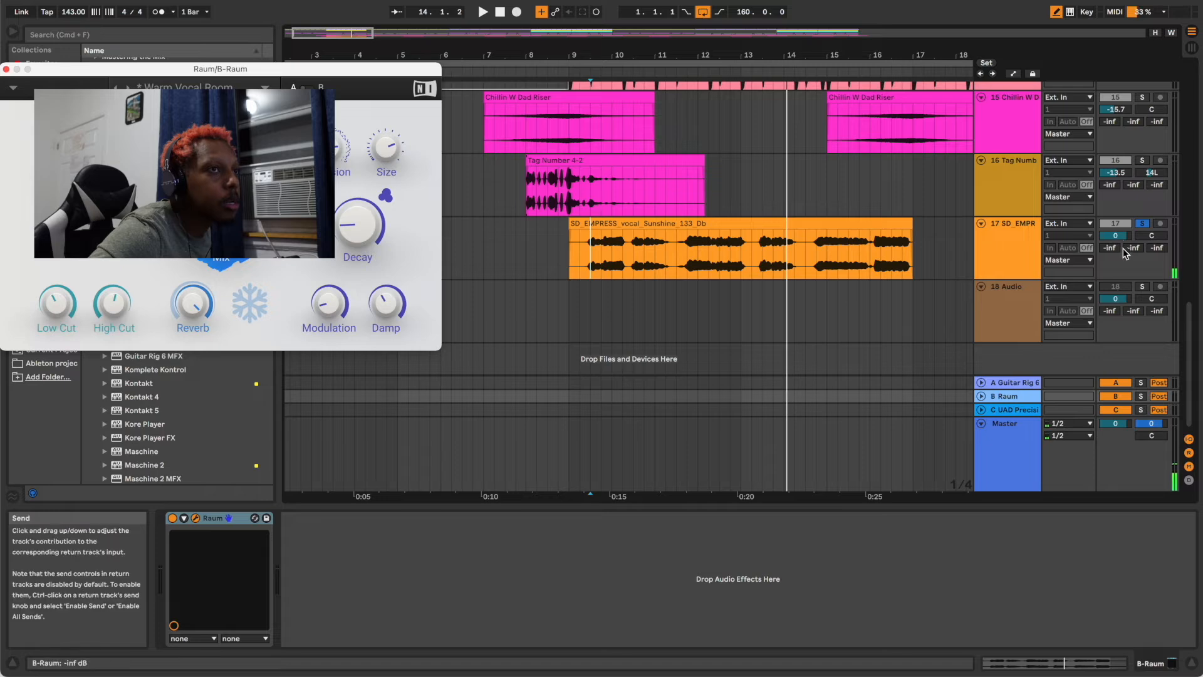
{"action": "left_click_drag", "start_coordinate": [1131, 250], "coordinate": [1131, 226]}
{"action": "key", "text": "space"}
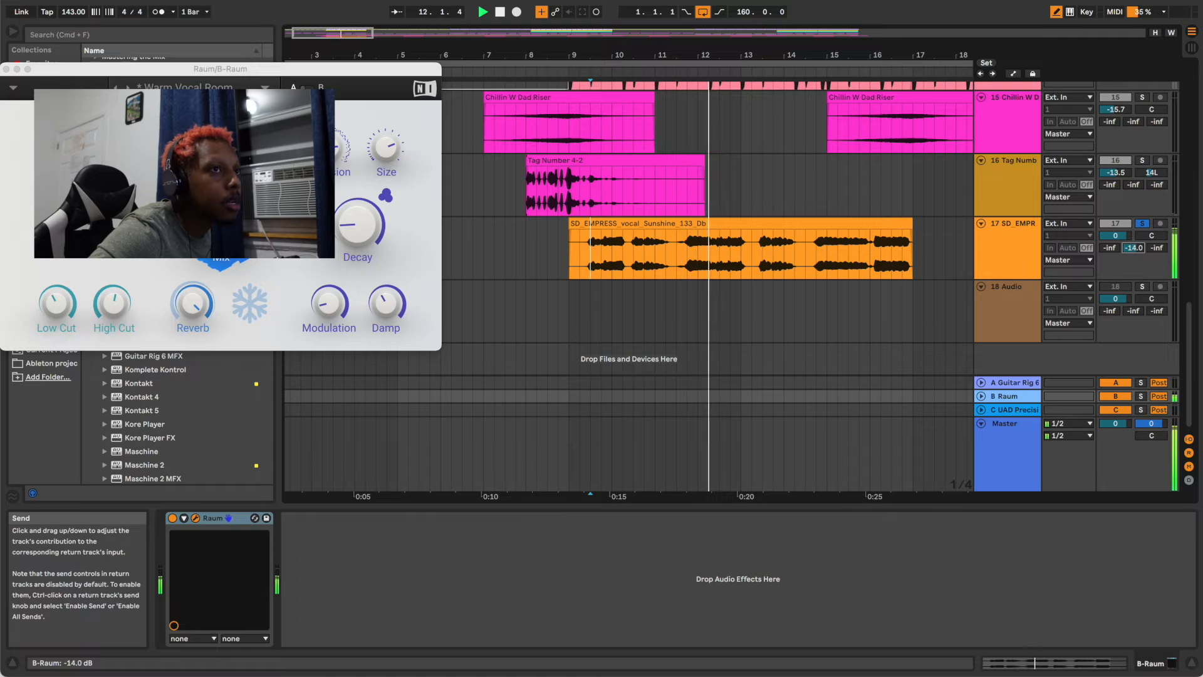
{"action": "left_click_drag", "start_coordinate": [1132, 247], "coordinate": [1133, 246]}
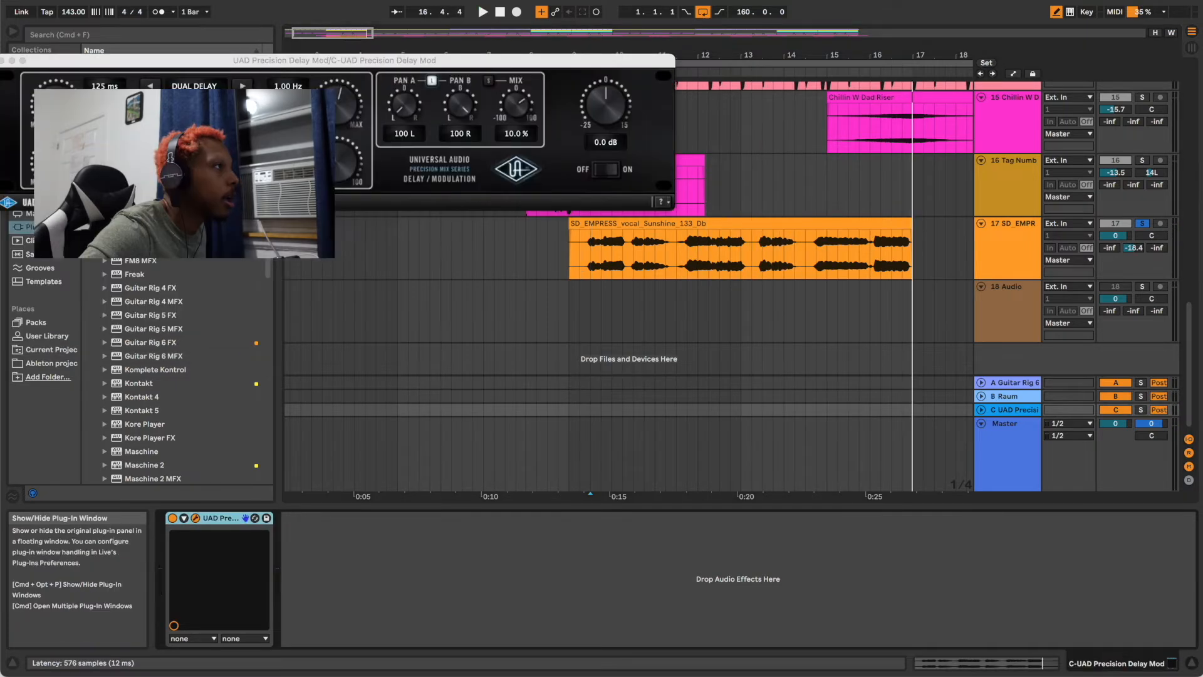
On return C's UAD Precision Delay Mod, set a 520 ms delay and 0.7 dB output, with the vocal's send C at -13.4 dB.
{"action": "key", "text": "space"}
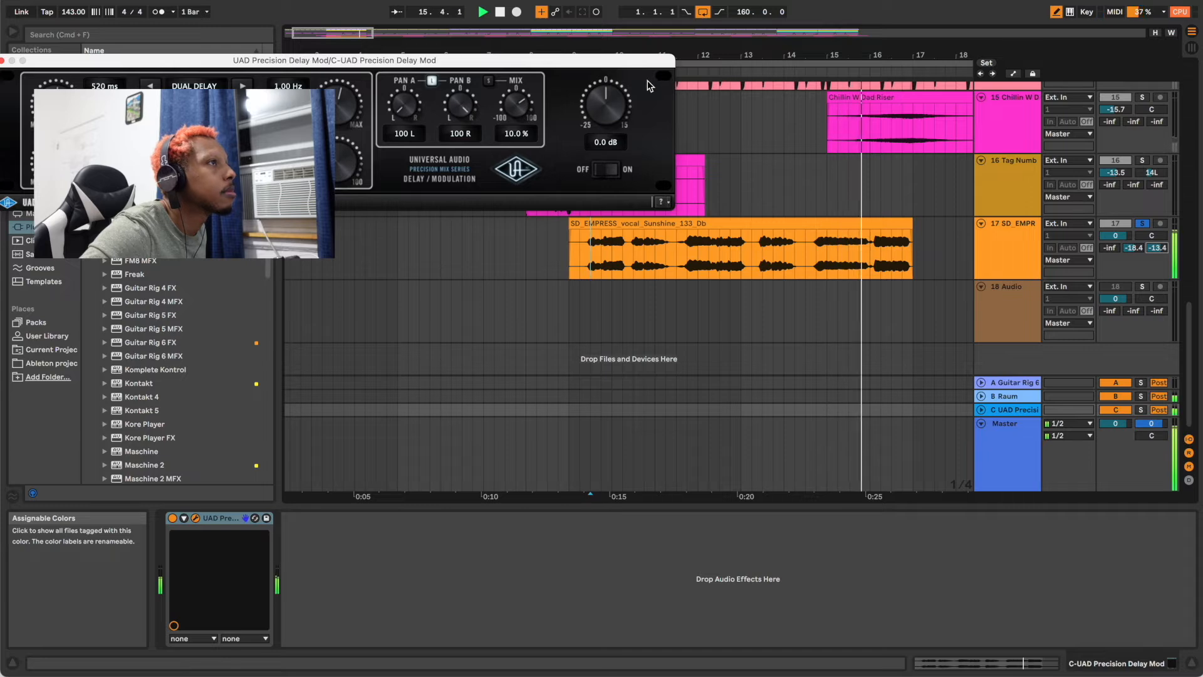
{"action": "left_click_drag", "start_coordinate": [610, 101], "coordinate": [610, 99]}
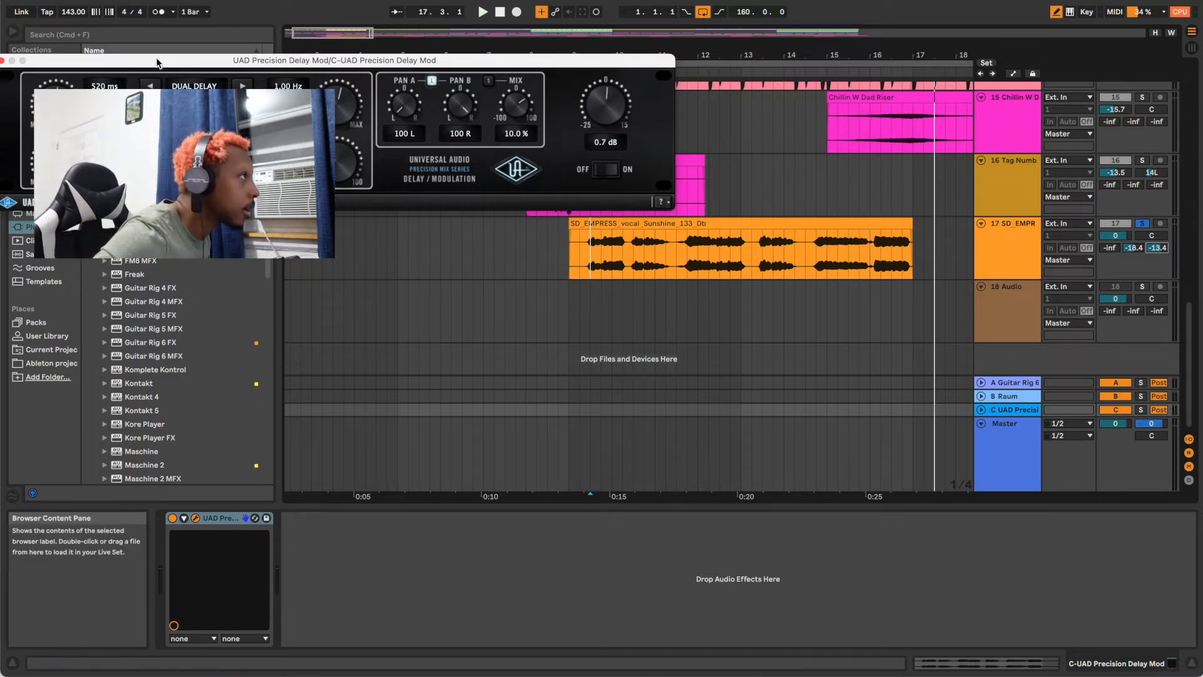
{"action": "left_click_drag", "start_coordinate": [2, 63], "coordinate": [38, 67]}
{"action": "left_click", "coordinate": [38, 64]}
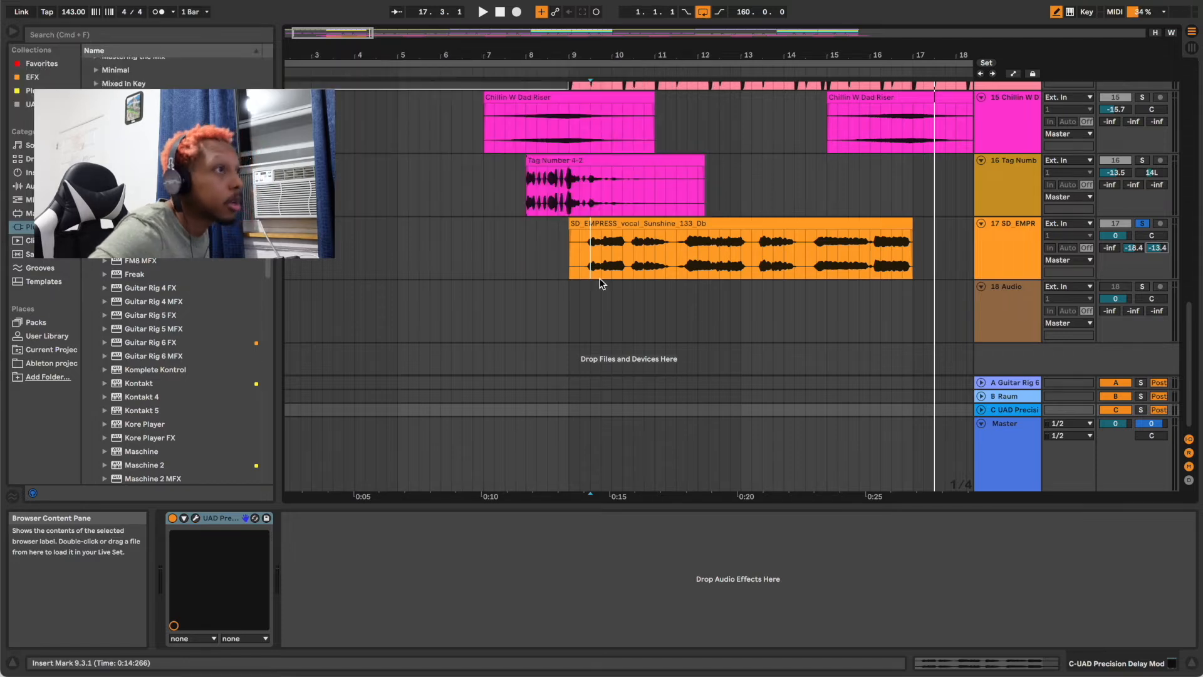
Compare the vocal with and without its effects and returns B and C, setting its track volume to -3.2 dB in the full mix.
{"action": "left_click", "coordinate": [580, 250]}
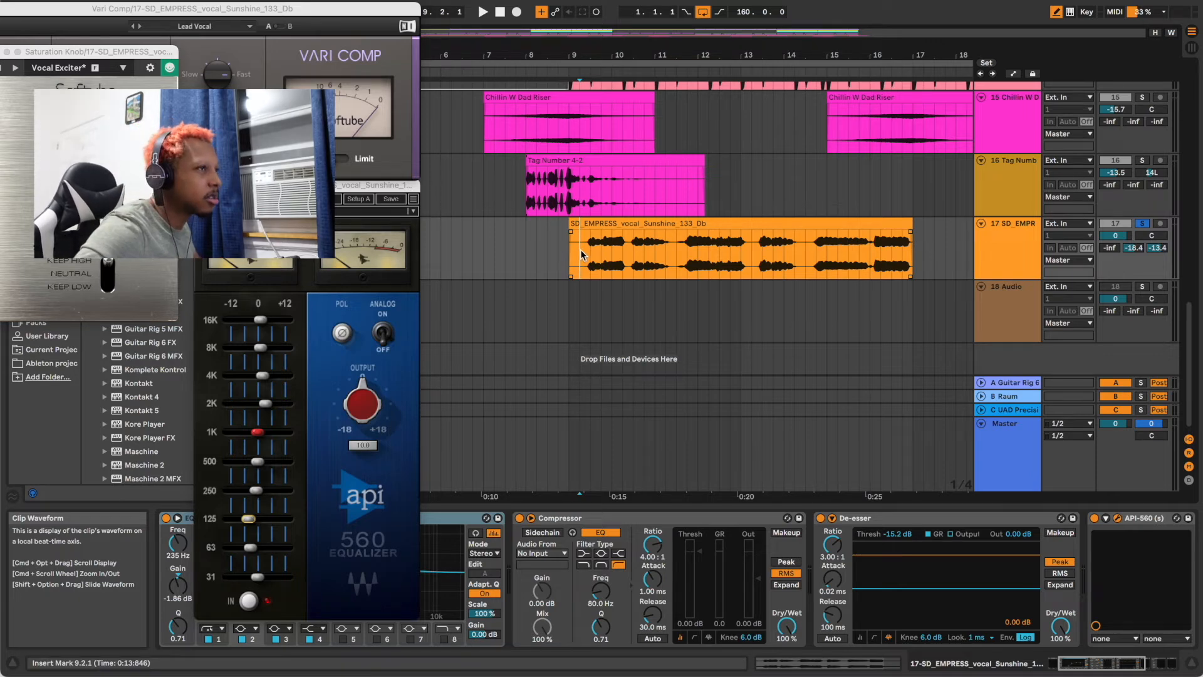
{"action": "key", "text": "space"}
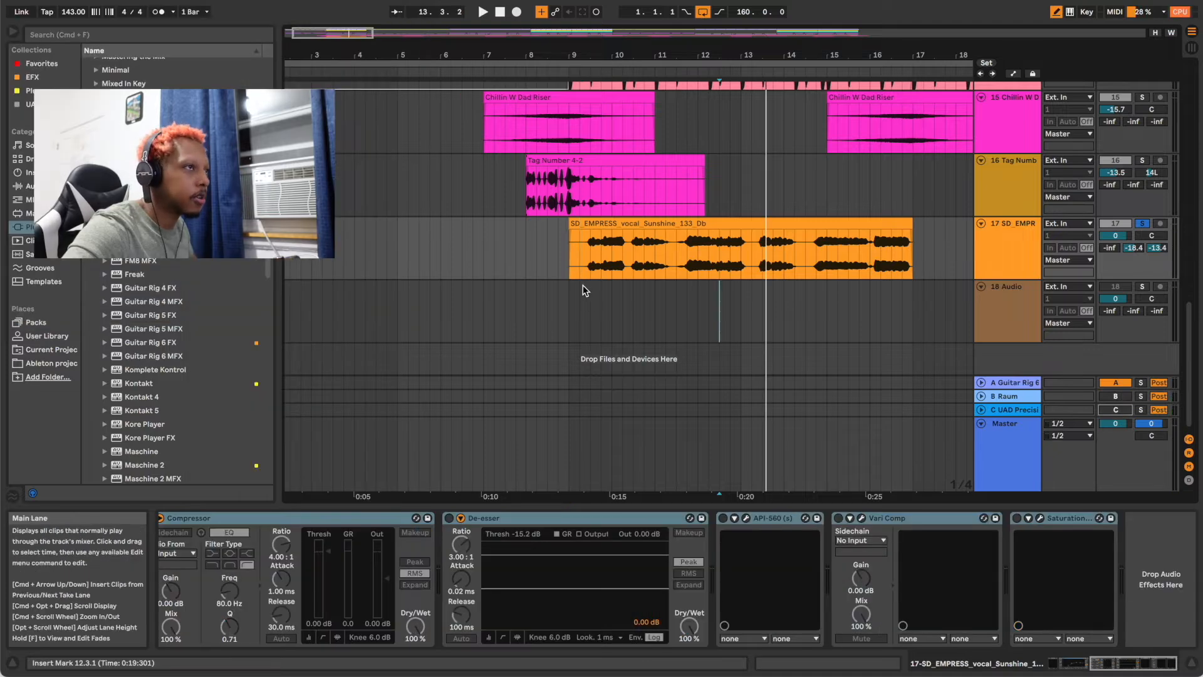
{"action": "left_click", "coordinate": [577, 269]}
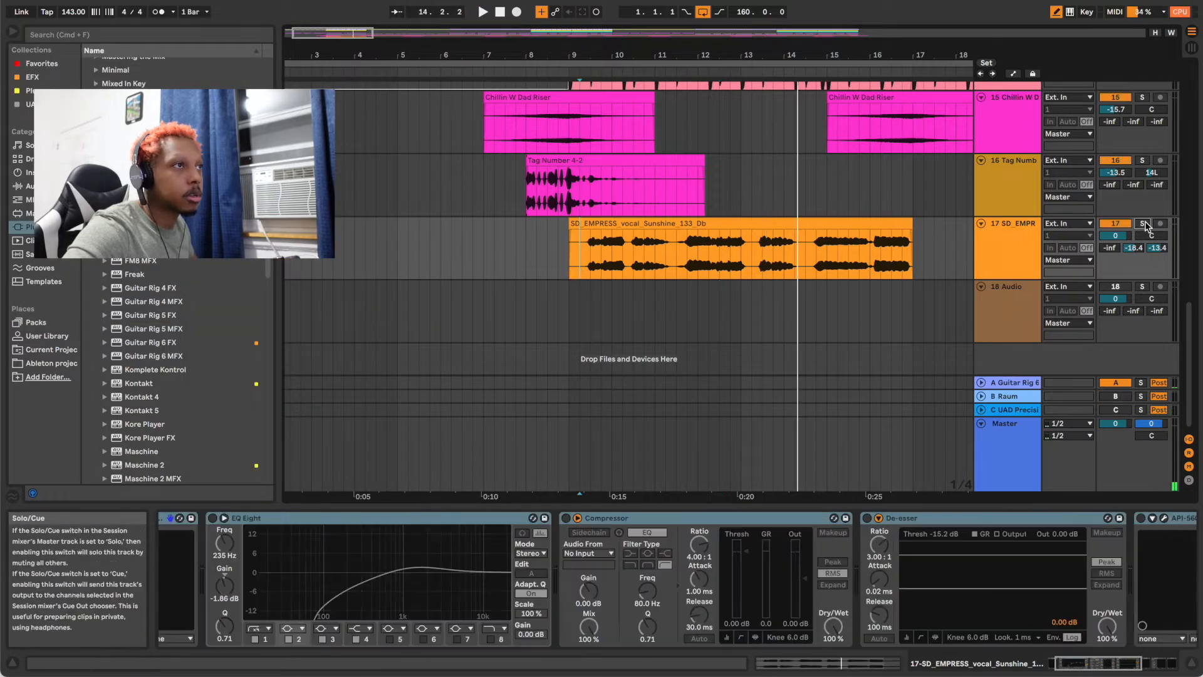
{"action": "key", "text": "space"}
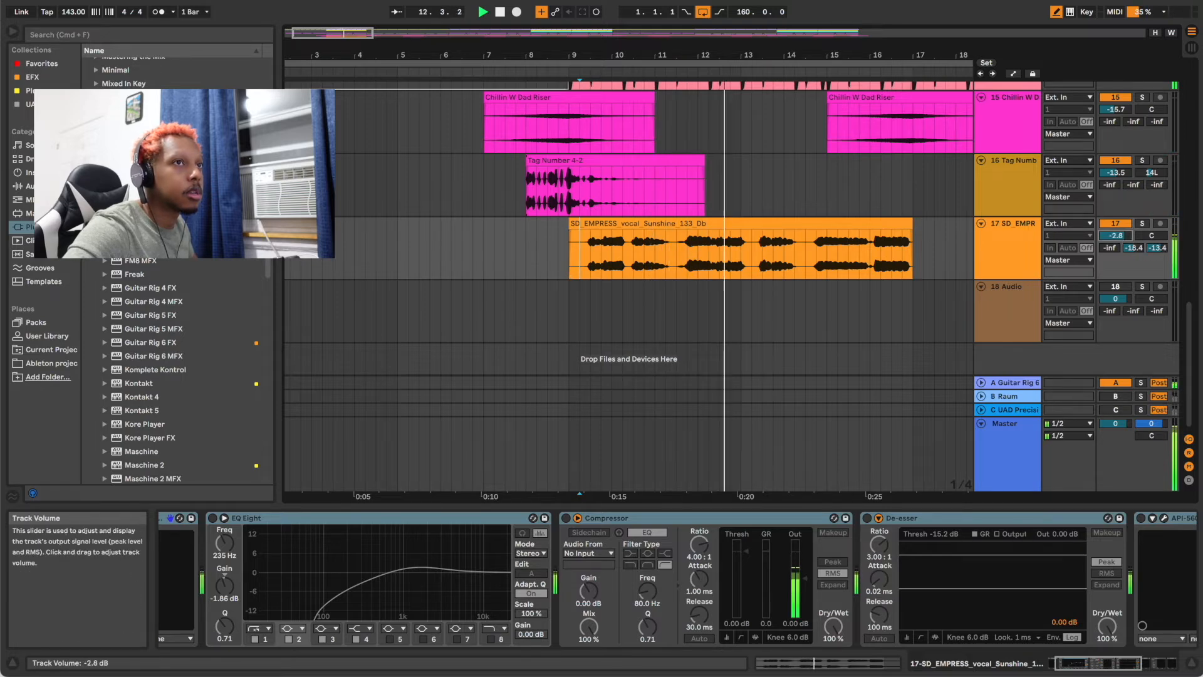
{"action": "left_click_drag", "start_coordinate": [1121, 236], "coordinate": [1121, 244]}
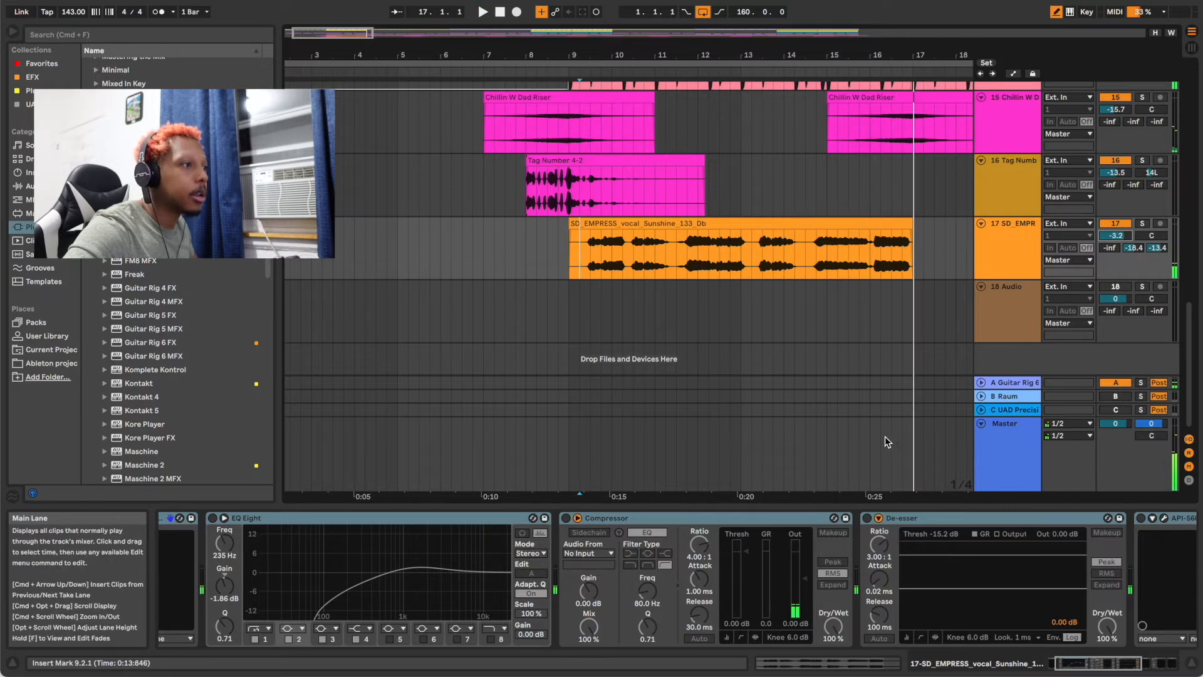
Turn the vocal's effects chain and return tracks B and C back on and audition the processed vocal in solo.
{"action": "scroll", "coordinate": [1024, 536], "scroll_direction": "right", "scroll_amount": 5}
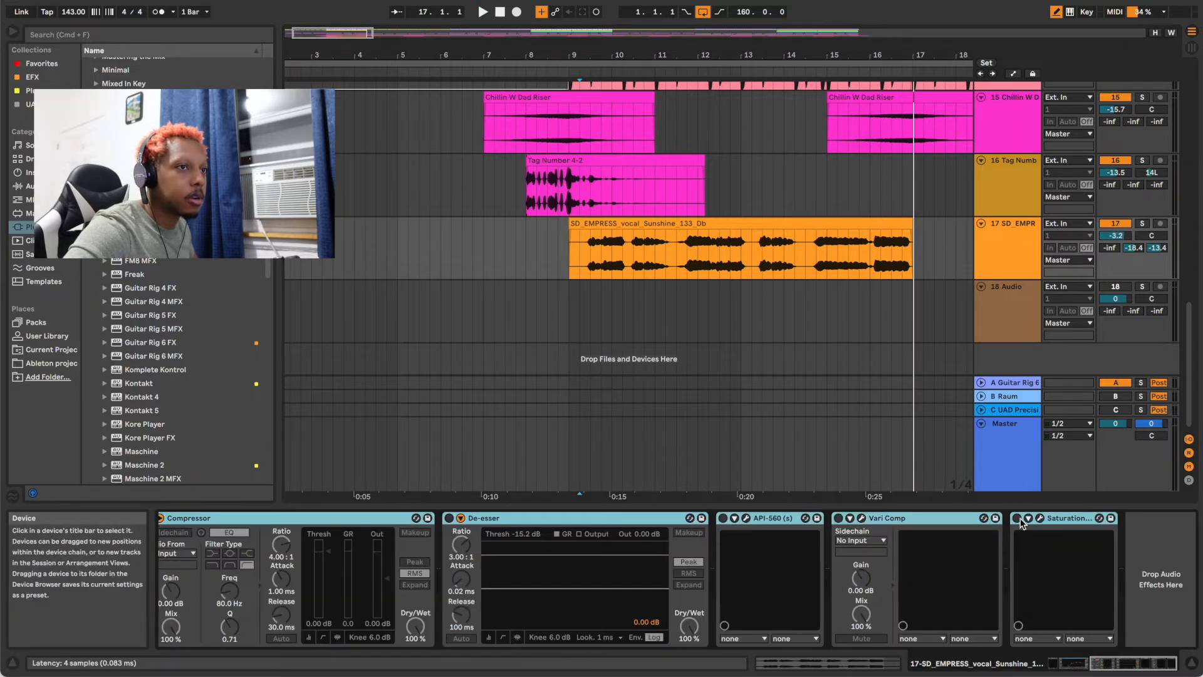
{"action": "left_click", "coordinate": [1141, 223]}
{"action": "key", "text": "space"}
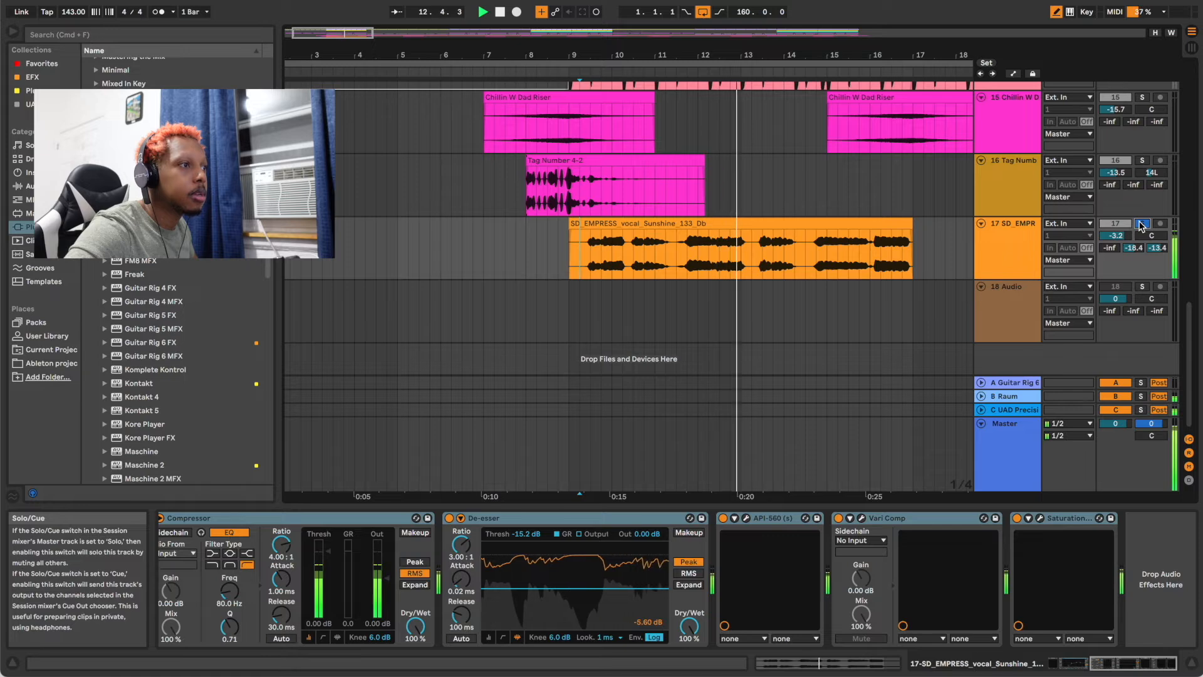
{"action": "left_click", "coordinate": [1140, 224]}
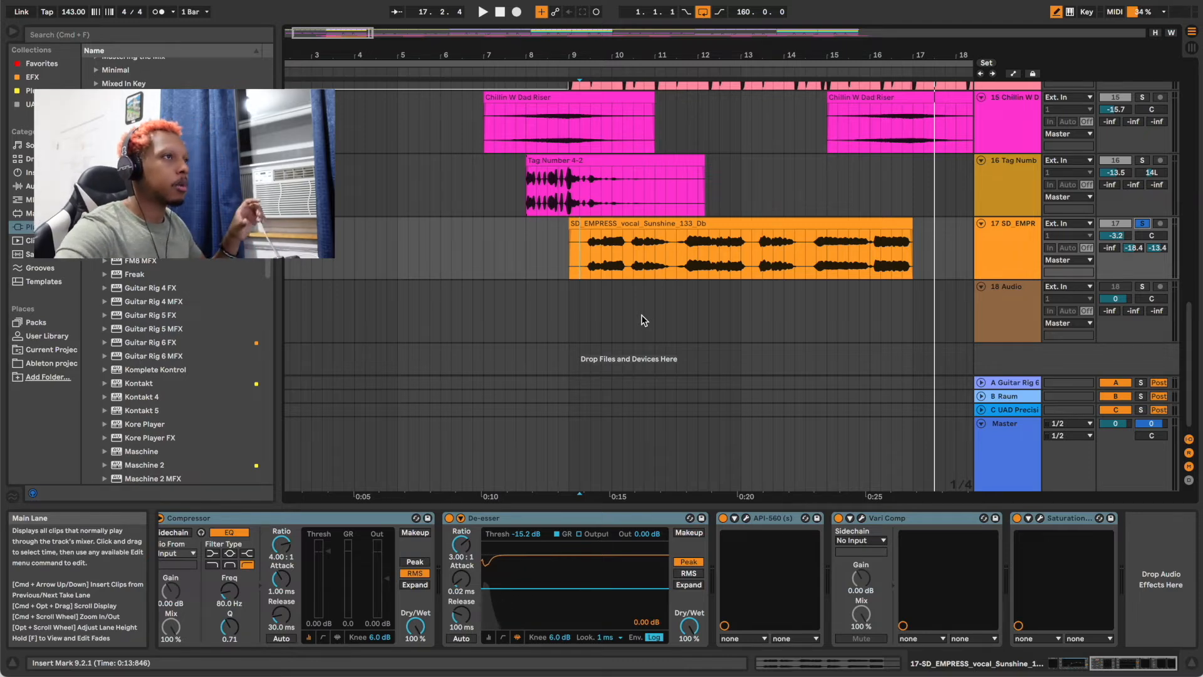
Play the processed vocal unsoloed in the full mix from 9.2.1 and lower its track volume to -5.5 dB.
{"action": "left_click", "coordinate": [580, 260]}
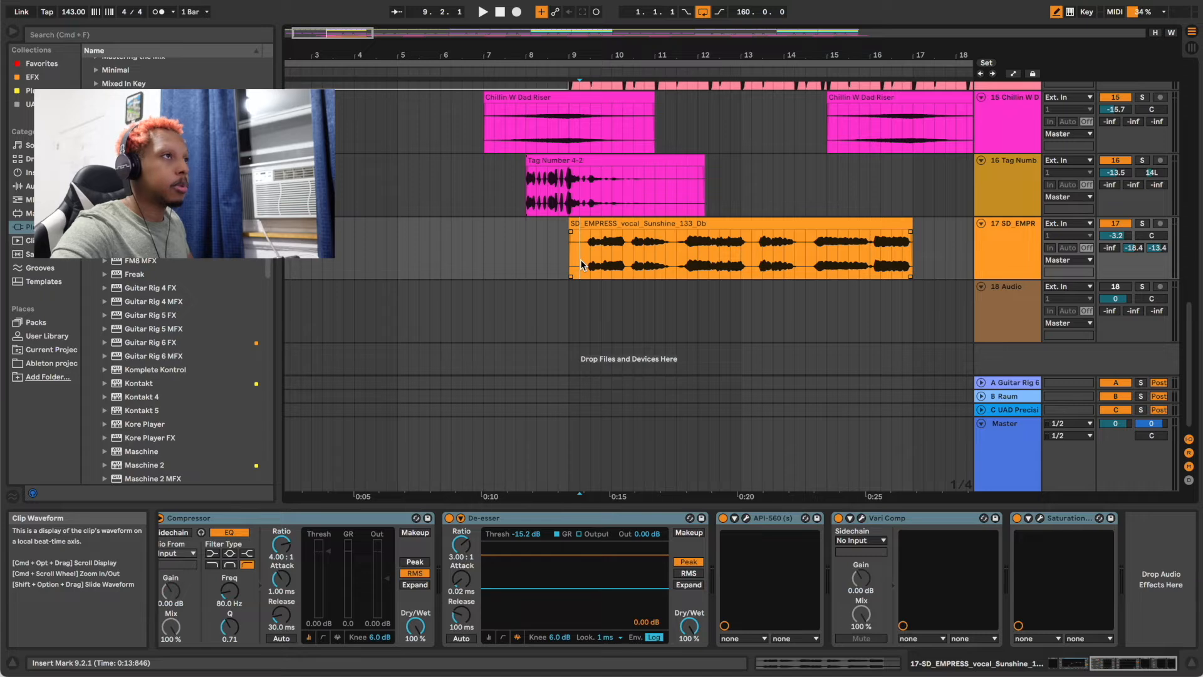
{"action": "key", "text": "space"}
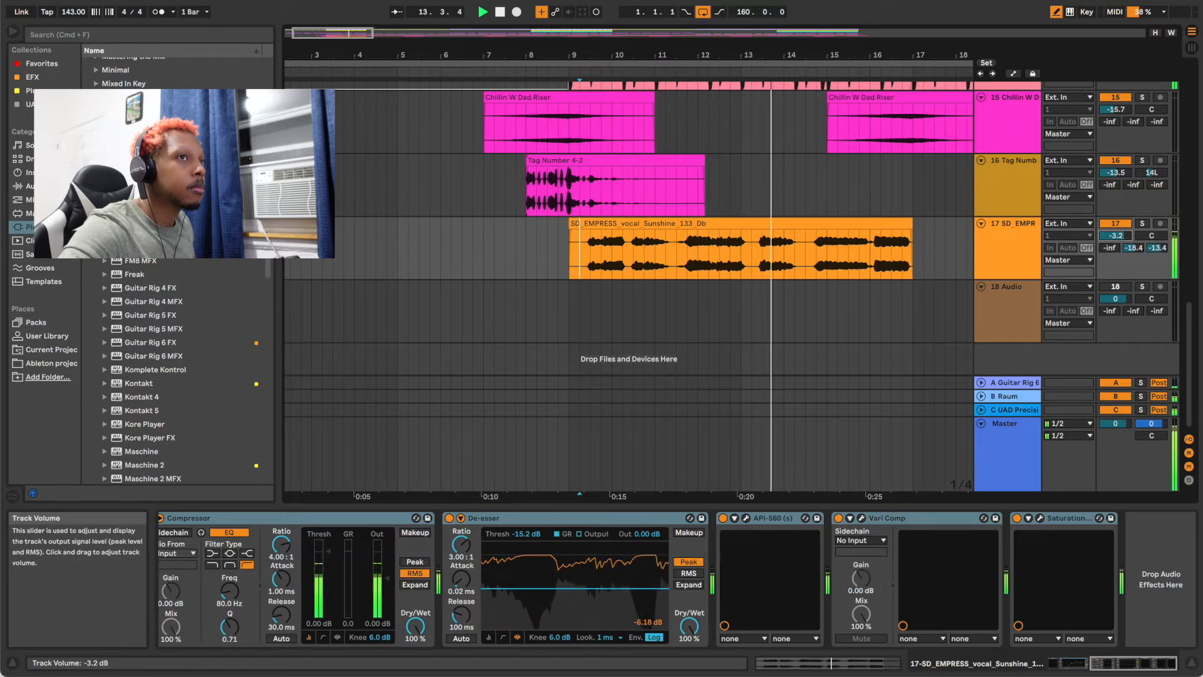
{"action": "left_click_drag", "start_coordinate": [1118, 235], "coordinate": [1117, 244]}
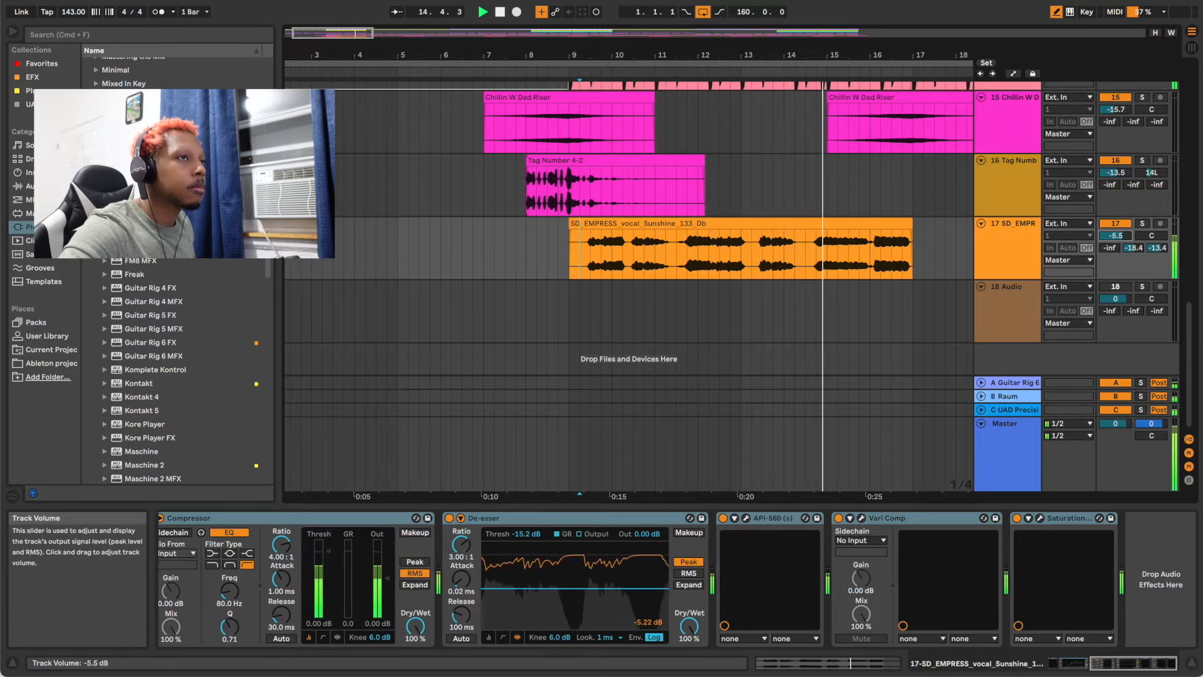